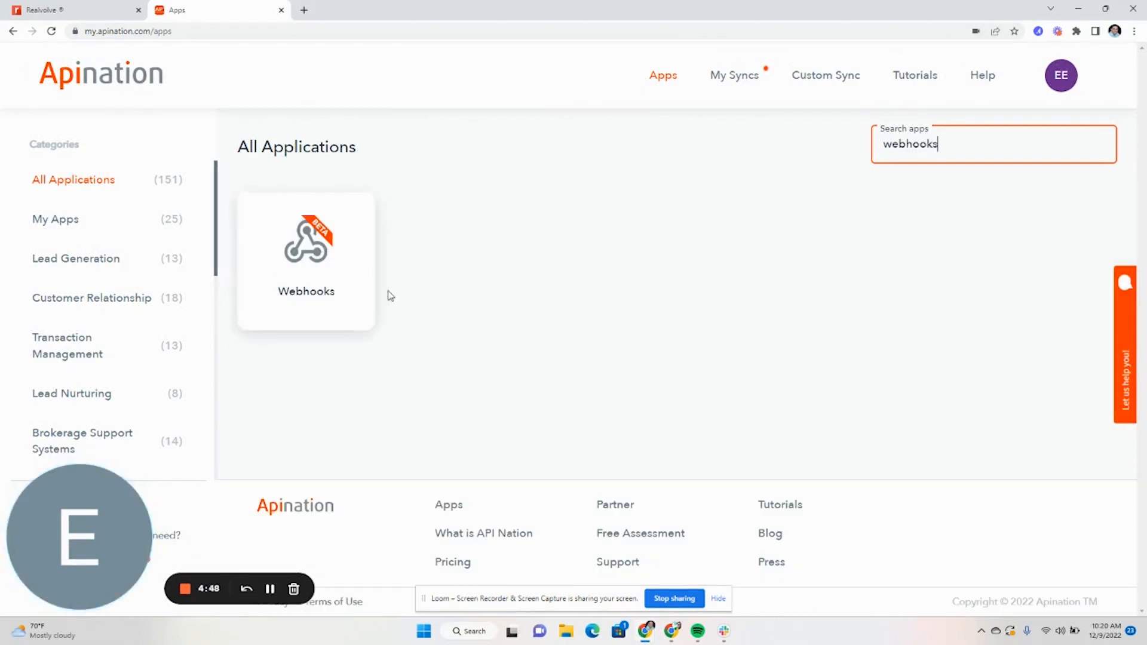
- Open the Webhooks app and choose Google Contacts as the app to sync with it
left_click(345, 269)
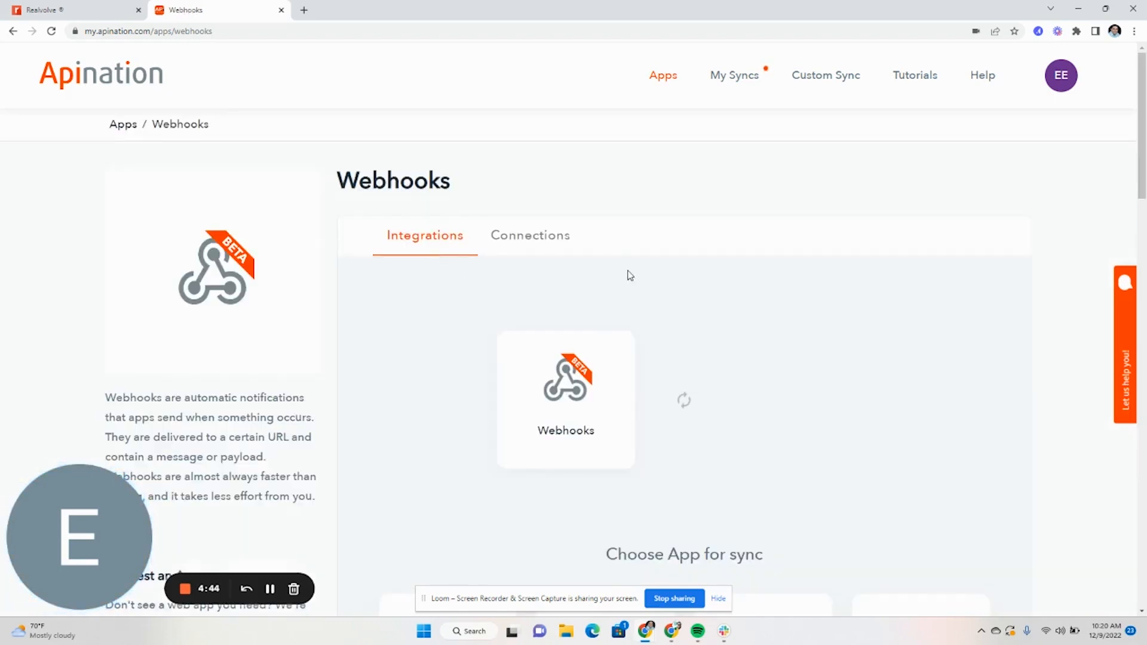
scroll(630, 276, "down", 3)
scroll(630, 275, "down", 1)
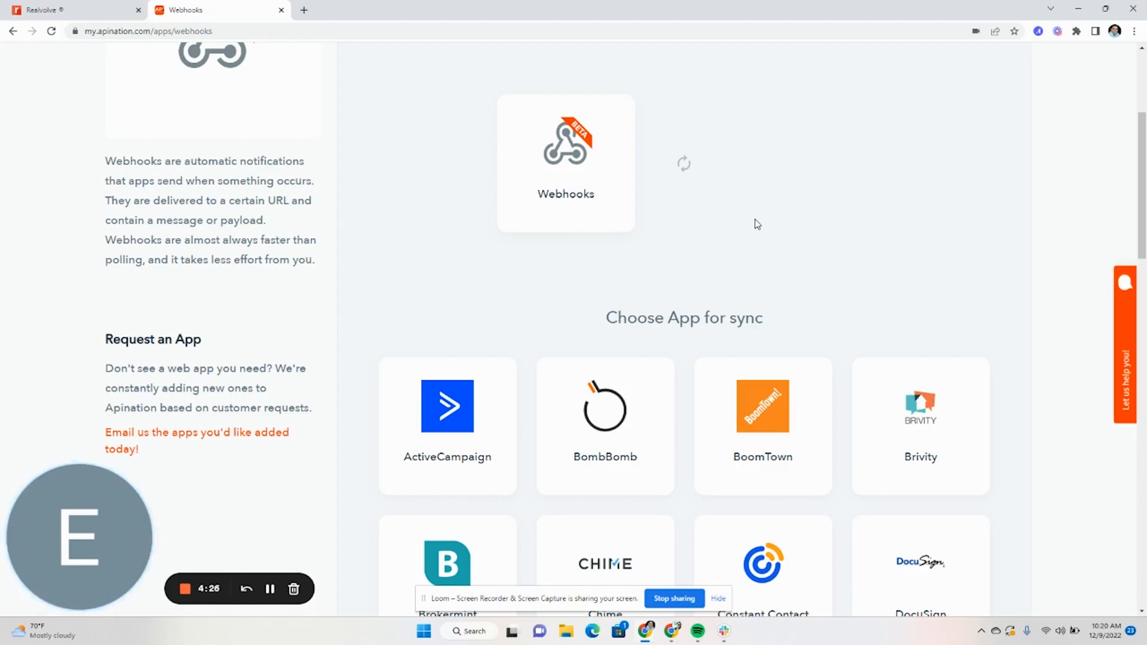
scroll(754, 215, "down", 9)
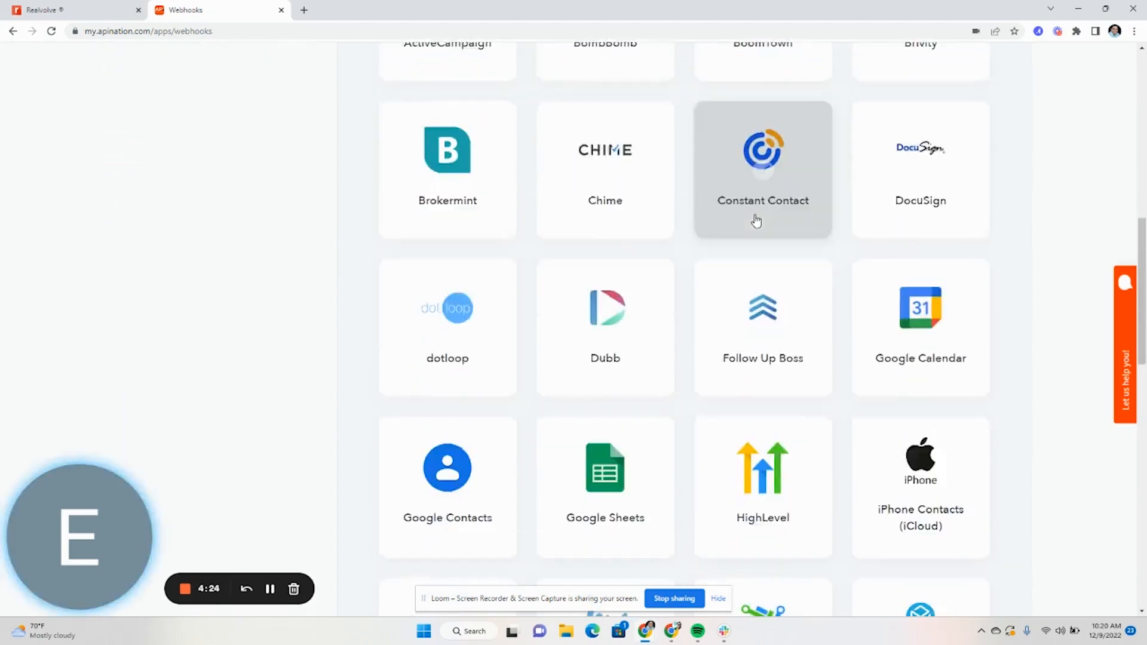
left_click(460, 371)
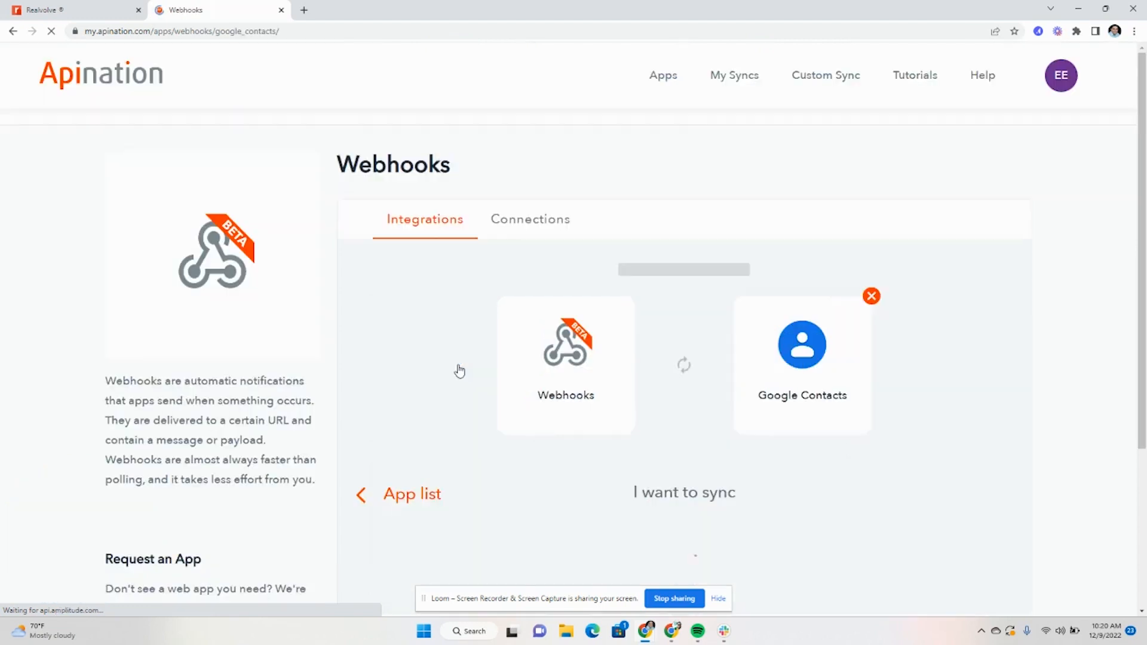
- Activate the "Webhook Created or Updated Google Contacts people" sync
scroll(536, 270, "down", 7)
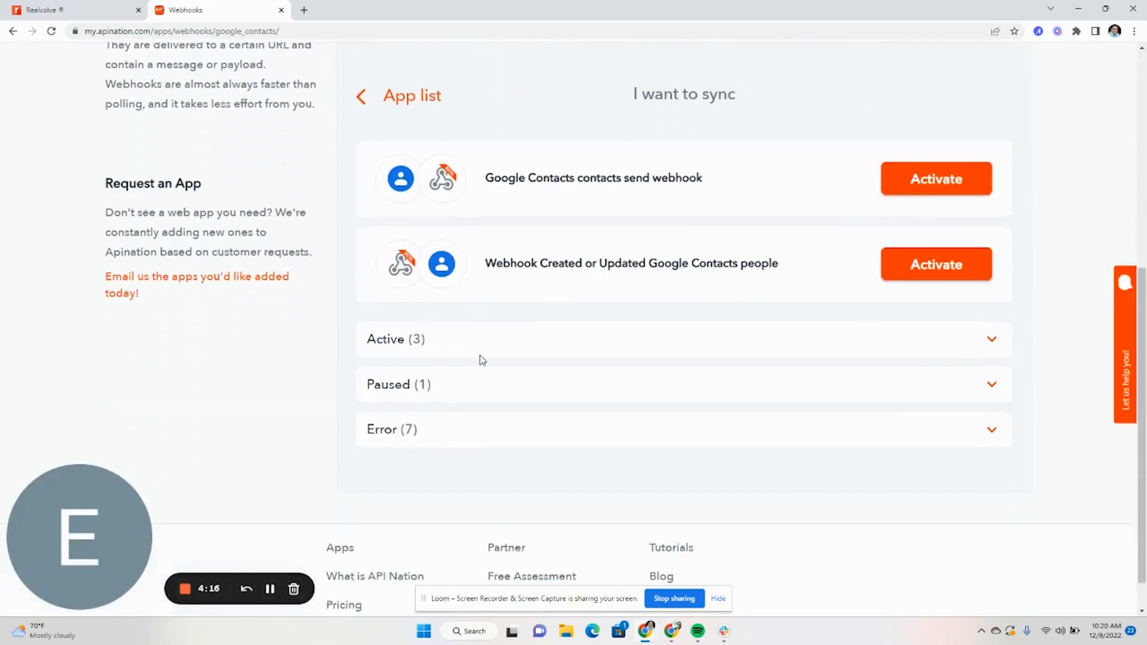
left_click_drag(486, 237, 787, 246)
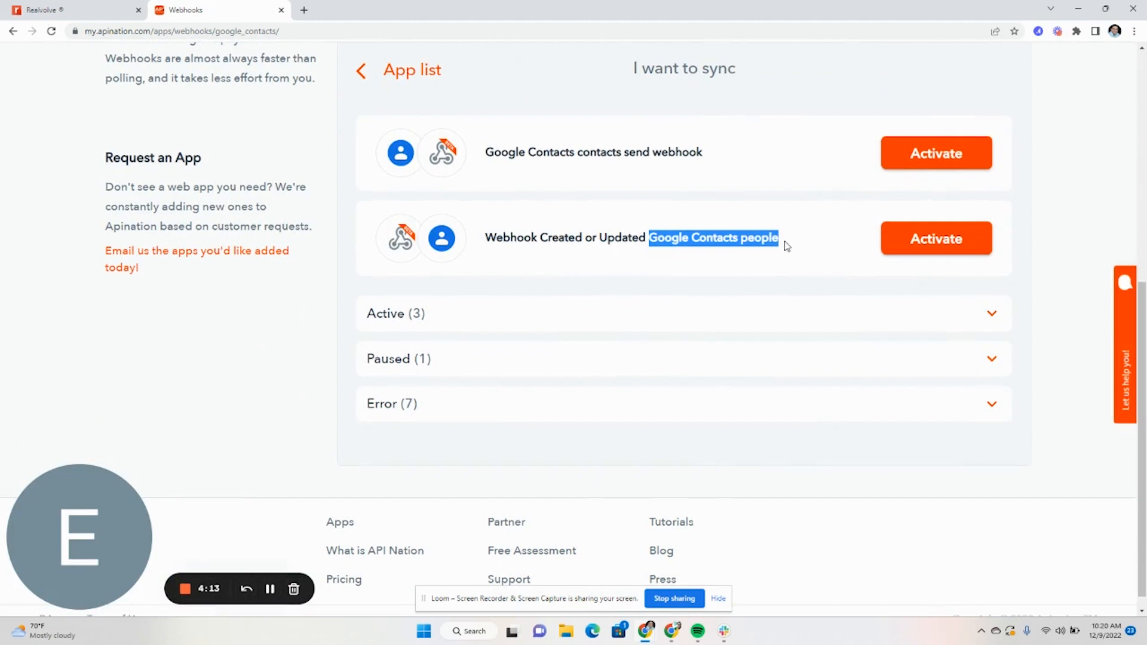
left_click(962, 249)
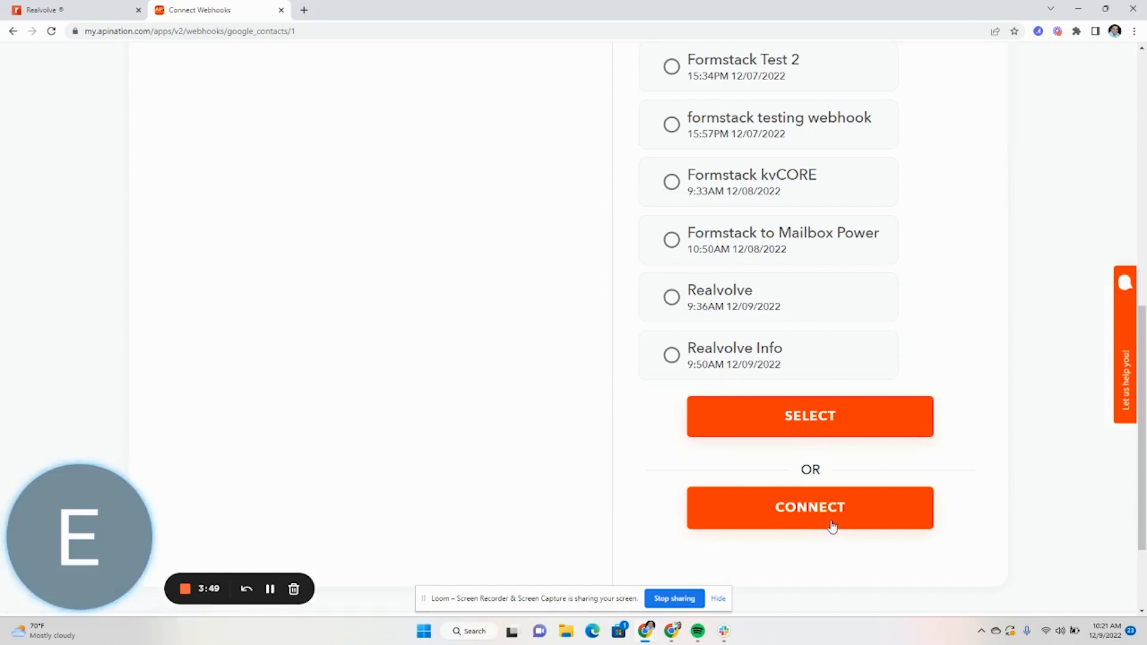
- Connect a new inbound webhook labelled "Realvolve Tutorial" and generate its URL
left_click(832, 528)
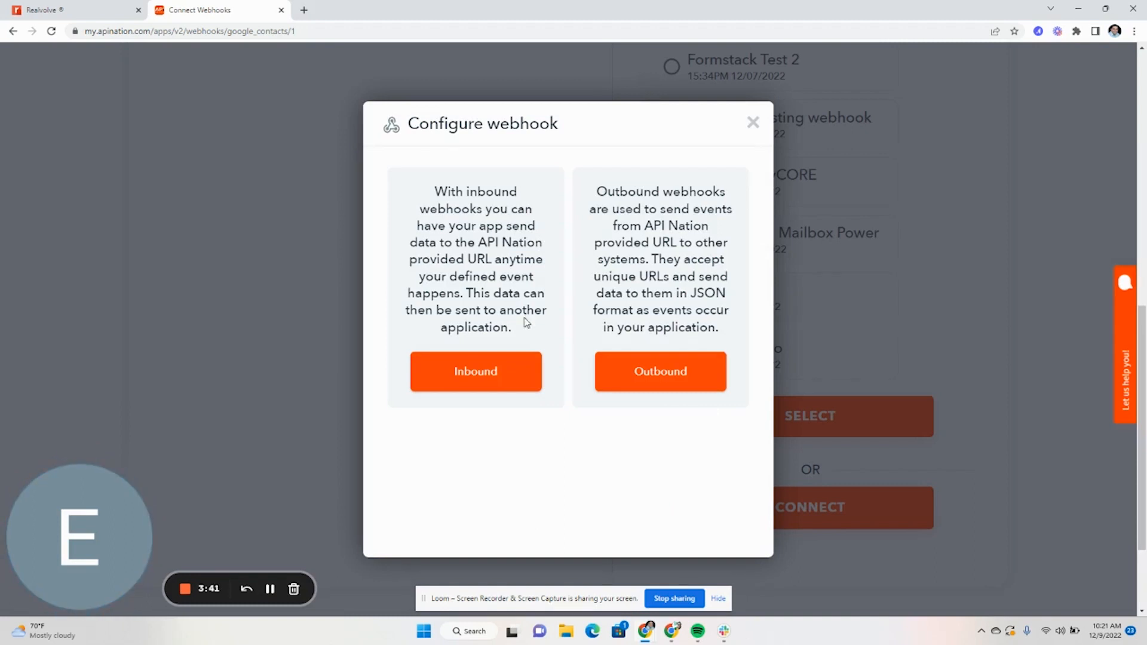
left_click(520, 366)
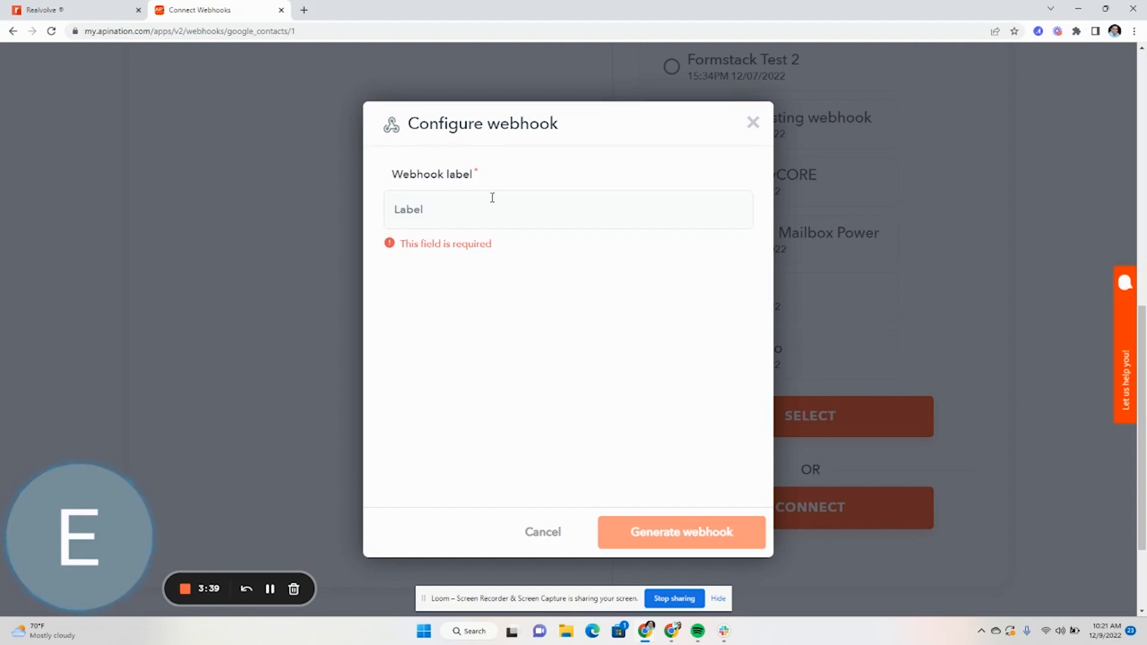
left_click(490, 197)
type("Realvolve Tutorial")
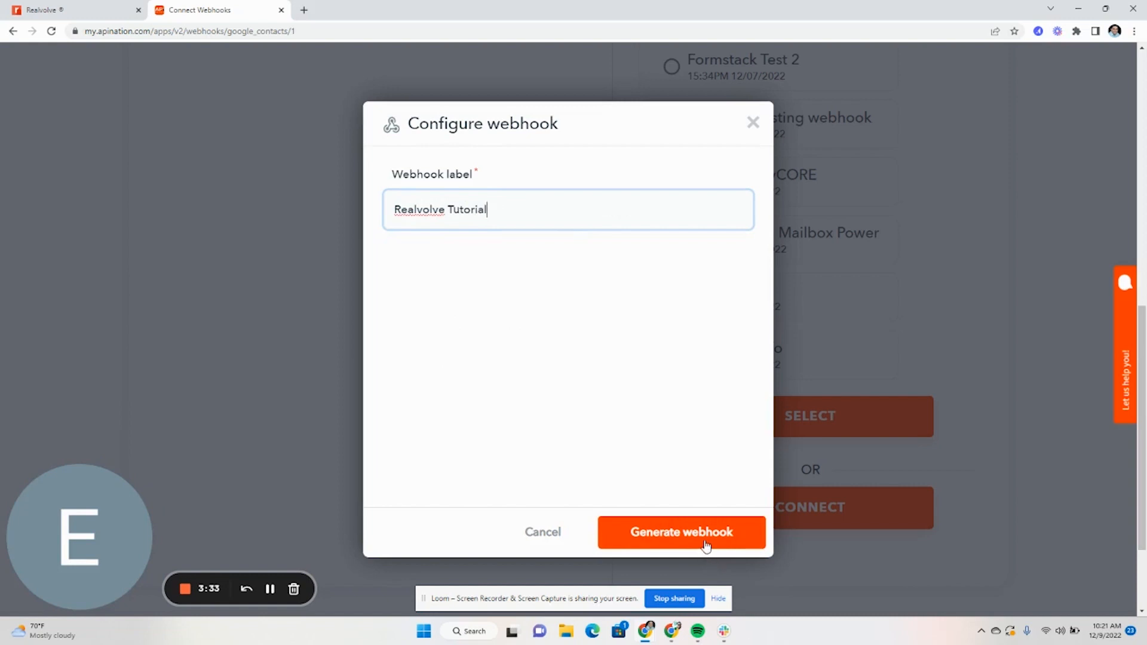
left_click(707, 545)
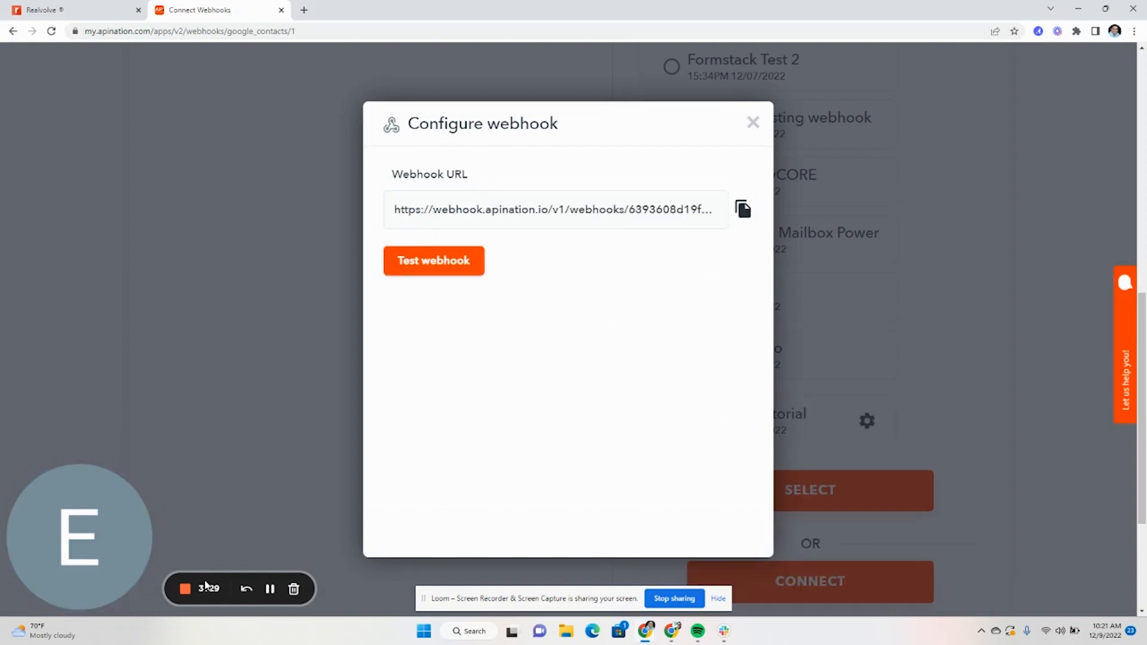
left_click(270, 589)
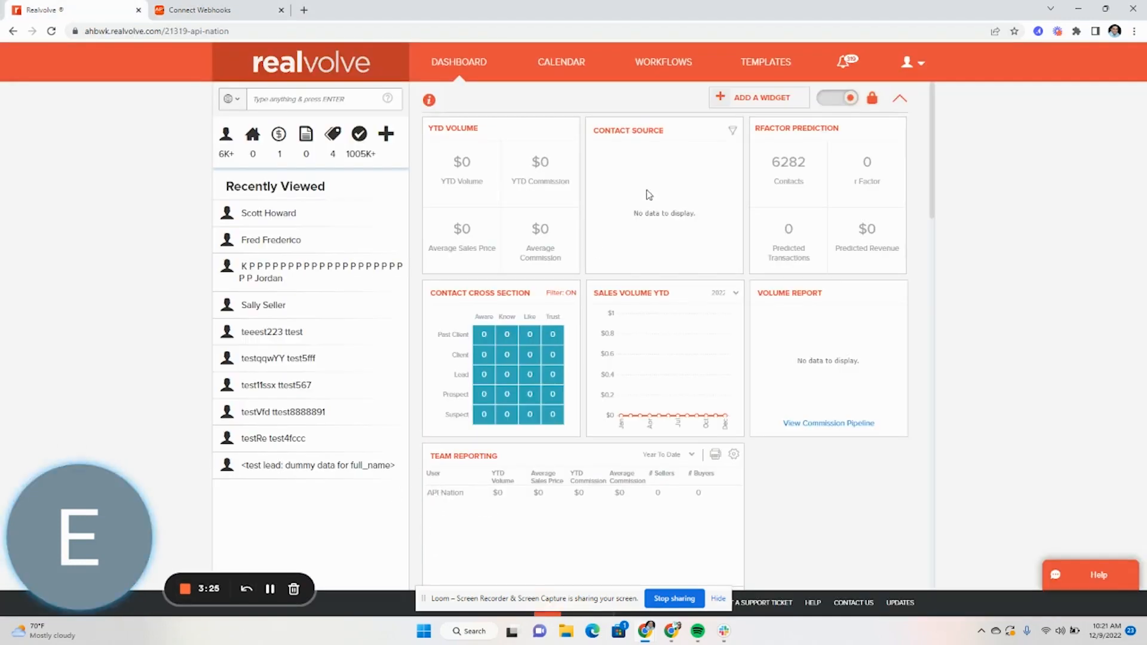
- Switch to Realvolve and start a new activity titled "Realvolve Webhook Tutorial" in the Contact Workflow
left_click(676, 64)
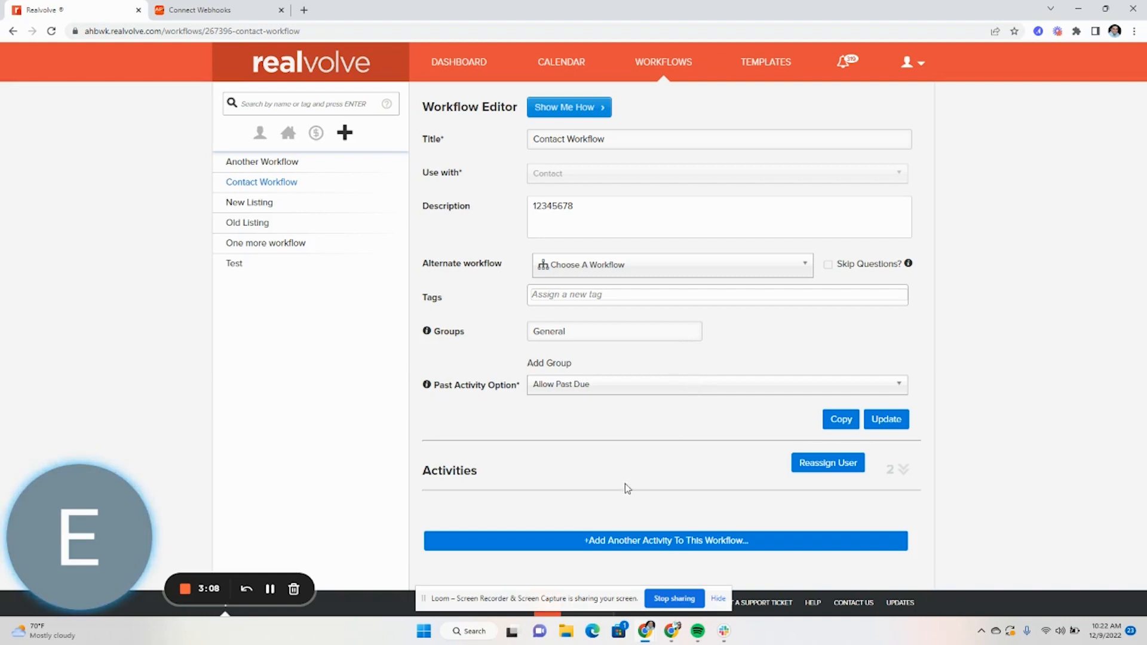
left_click(655, 551)
scroll(579, 505, "down", 4)
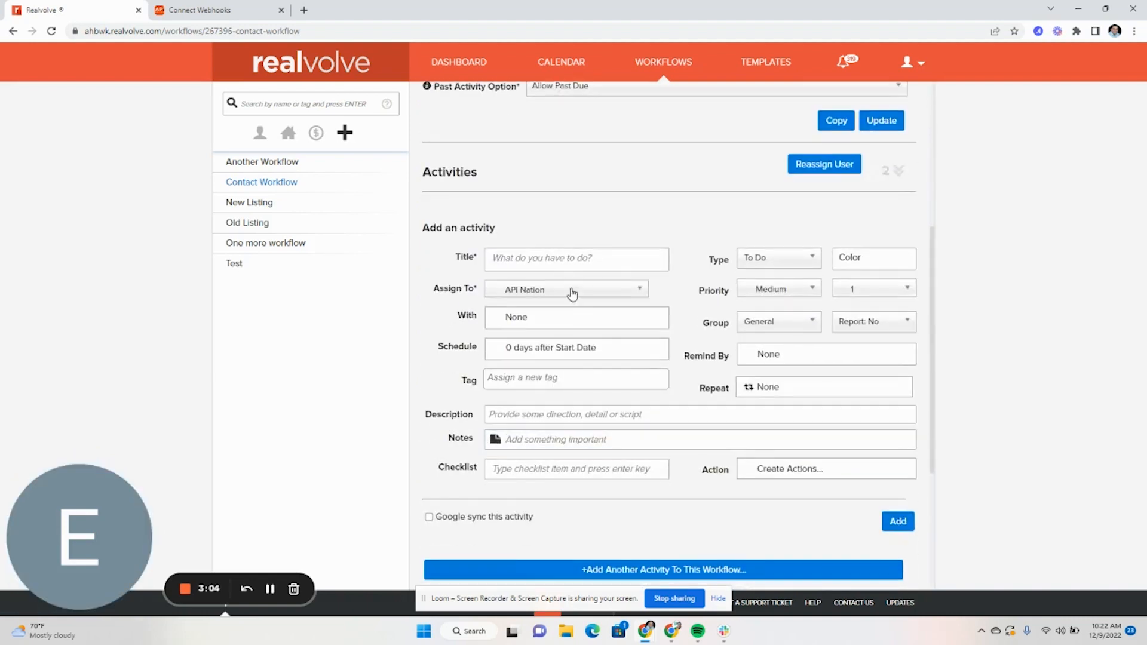
left_click(563, 268)
type("Realv")
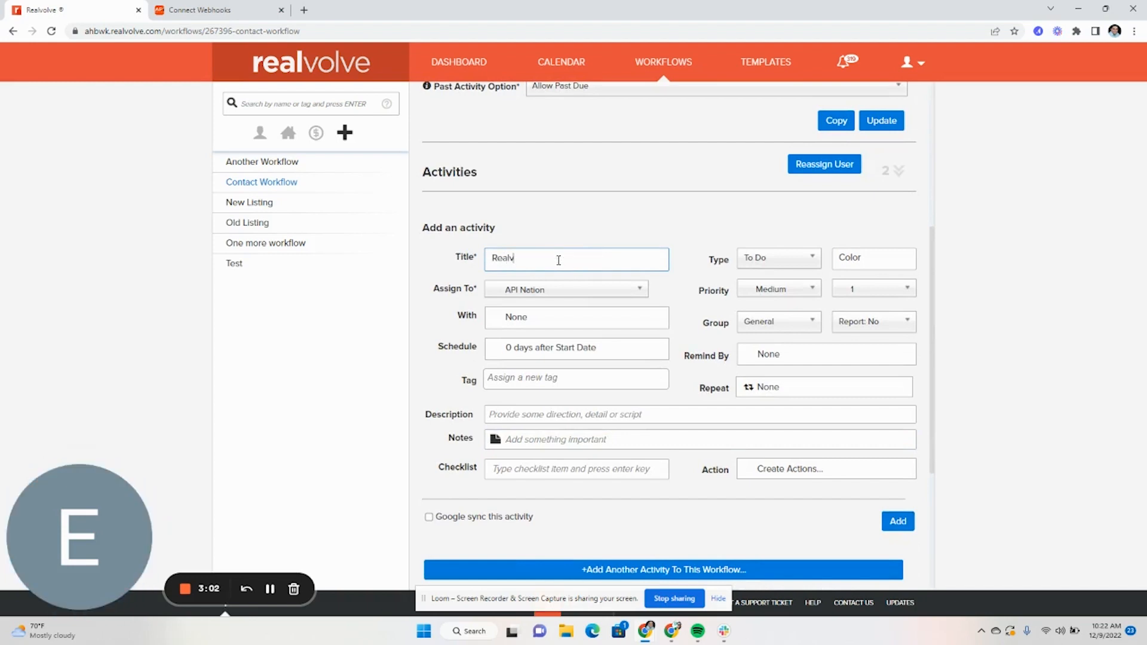
type("olve Webhook Tutorial")
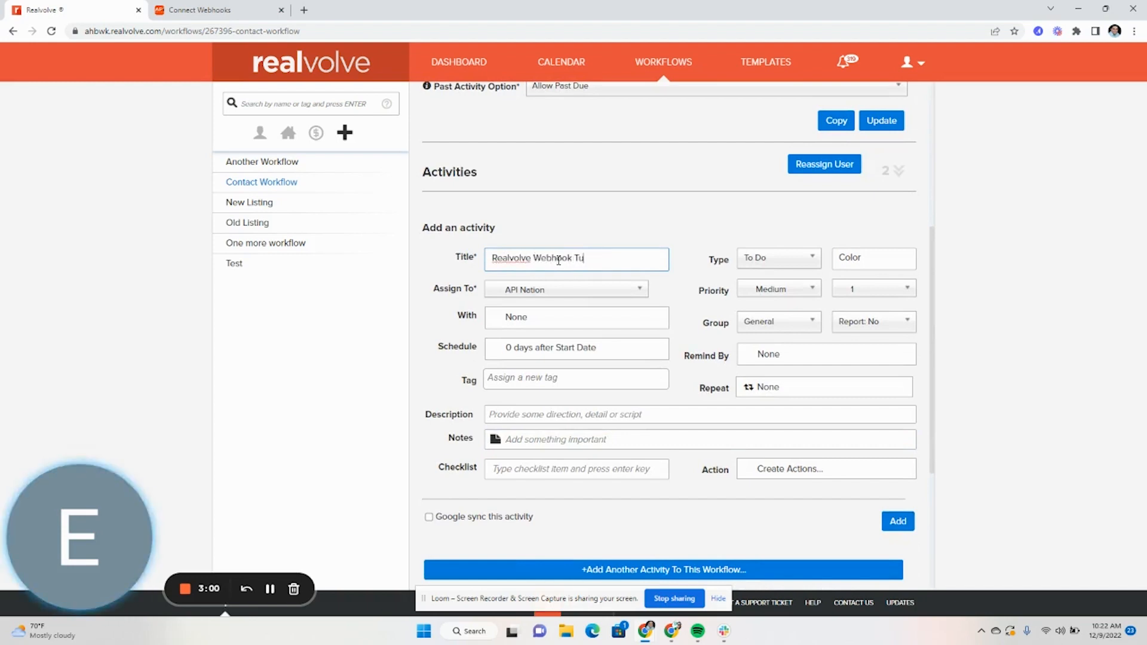
- Start creating an action for the new activity and title it "Contact Info"
left_click(773, 483)
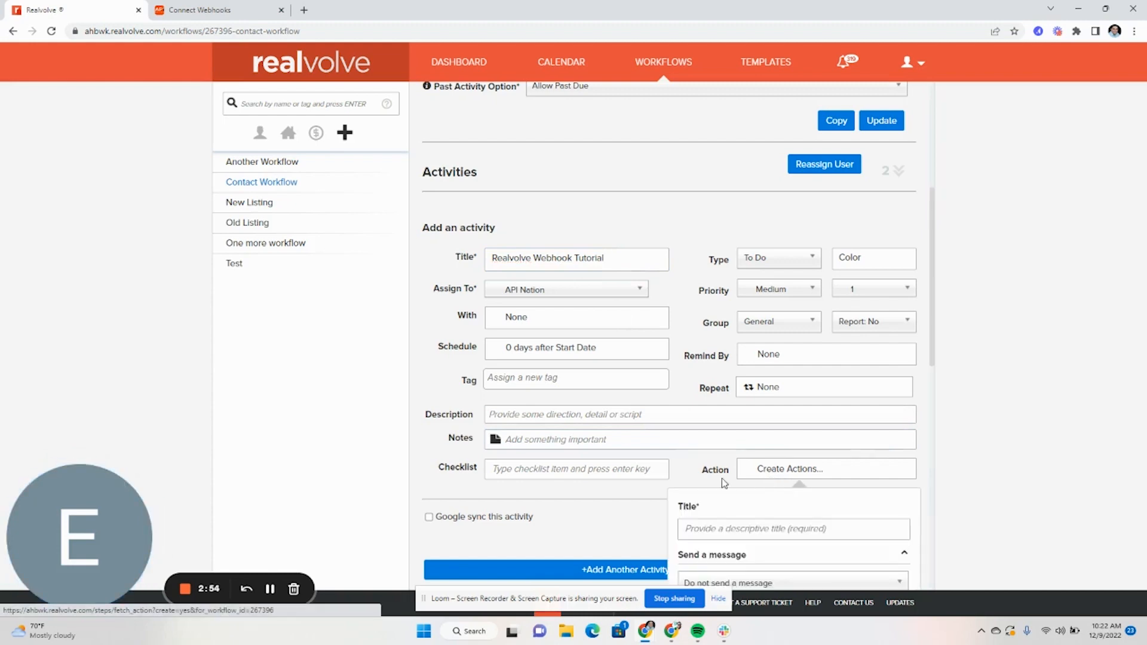
scroll(724, 483, "down", 3)
left_click(752, 351)
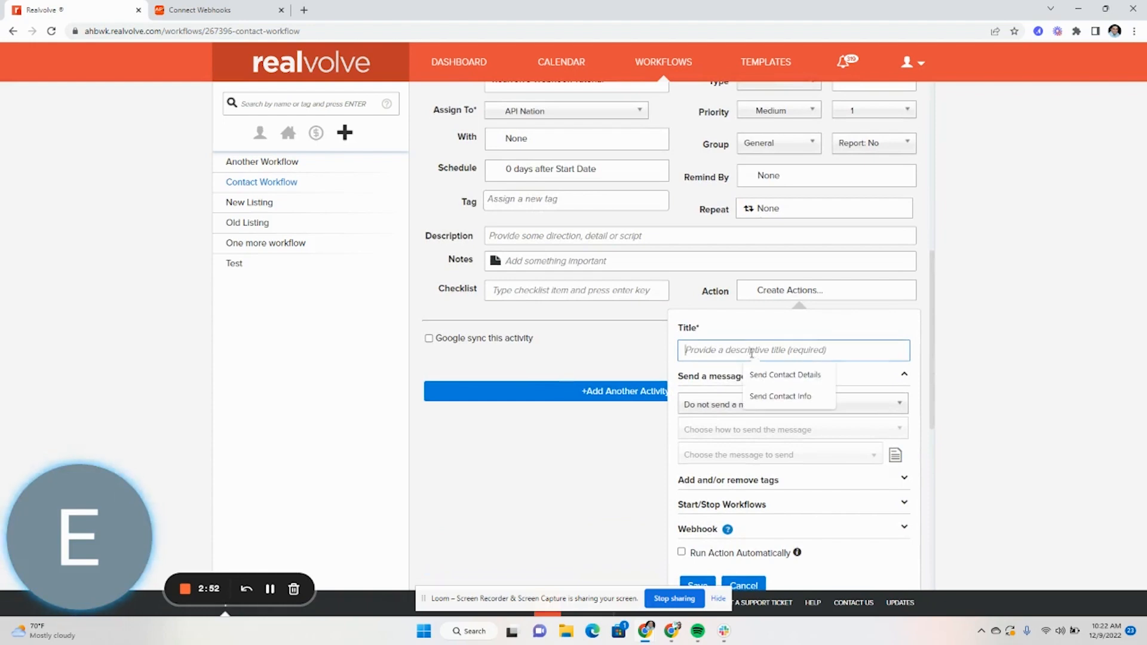
type("Contact Info")
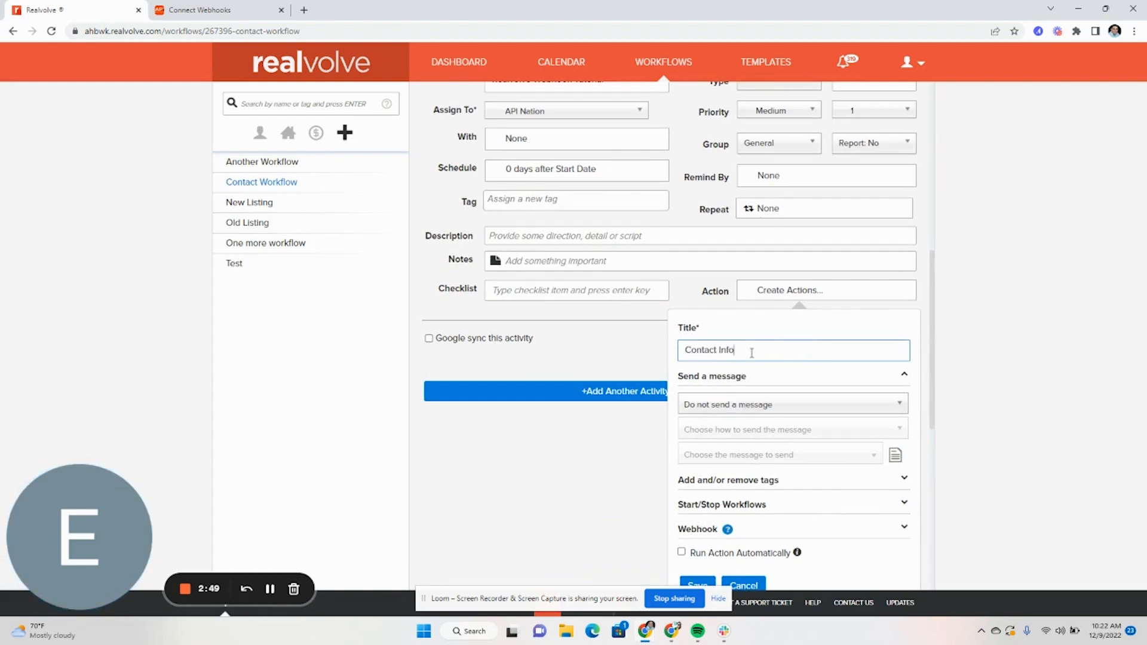
- Paste the generated API Nation webhook URL into the action's webhook settings
scroll(752, 352, "down", 2)
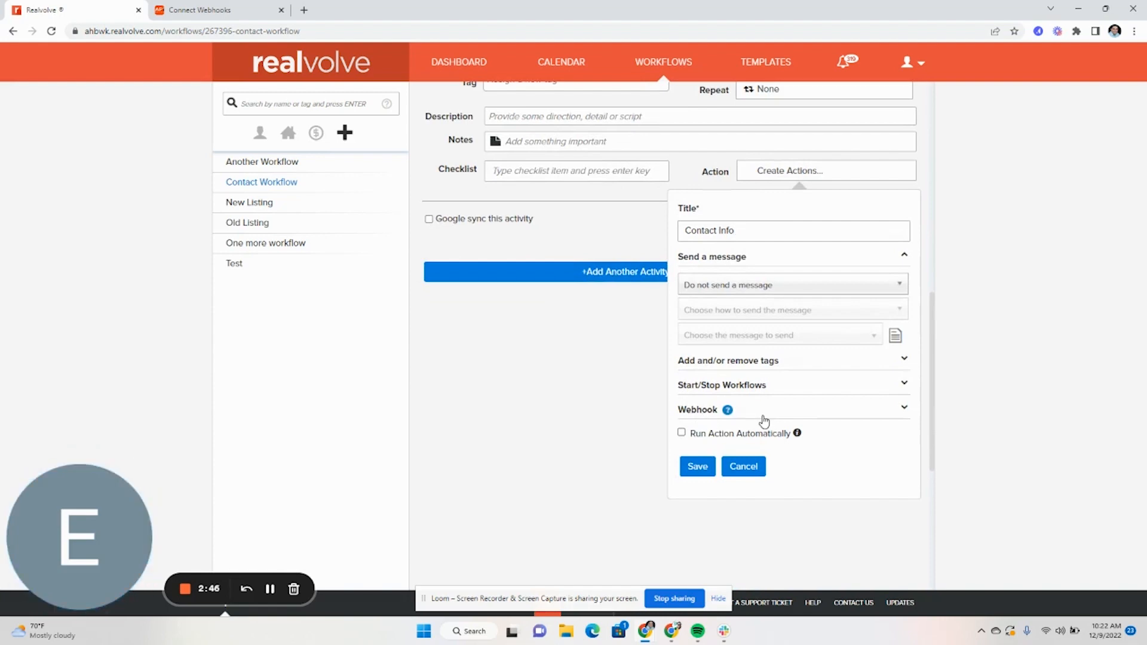
left_click(761, 417)
left_click(751, 441)
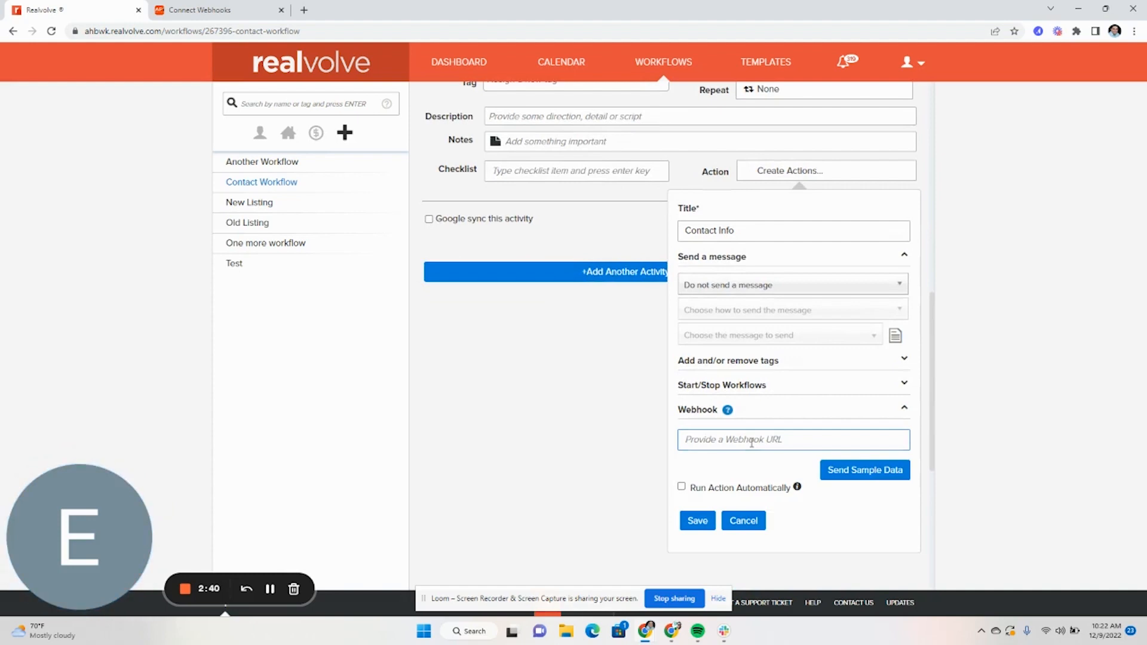
left_click(751, 441)
key("ctrl+v")
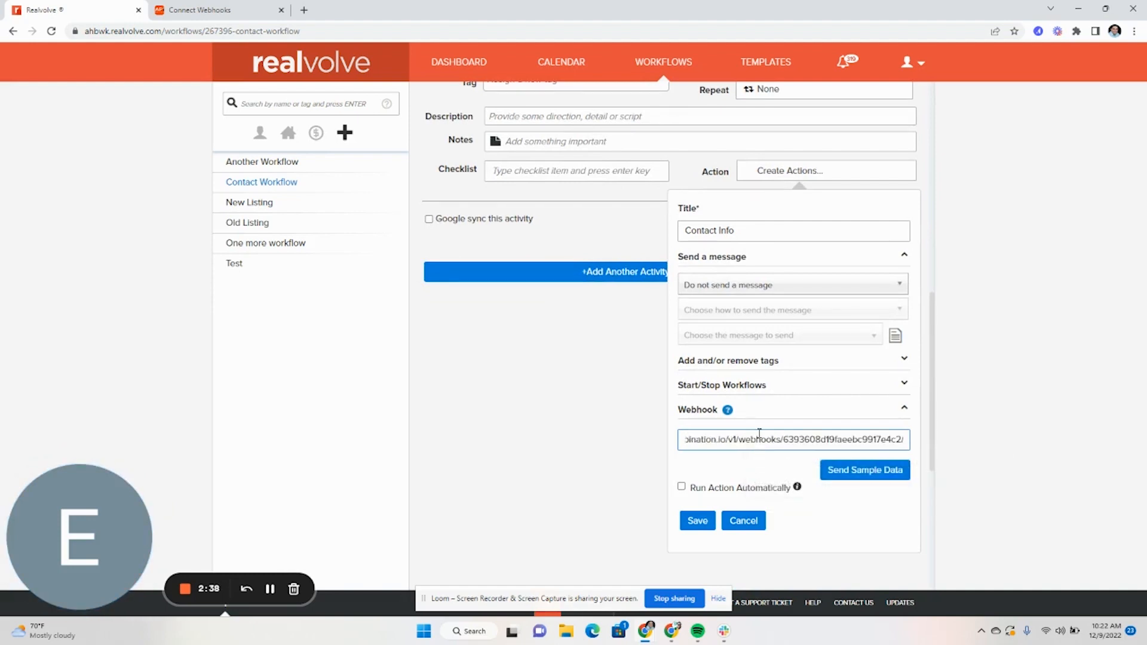
- Send sample data to the webhook, then save the action with Run Action Automatically enabled
left_click(881, 472)
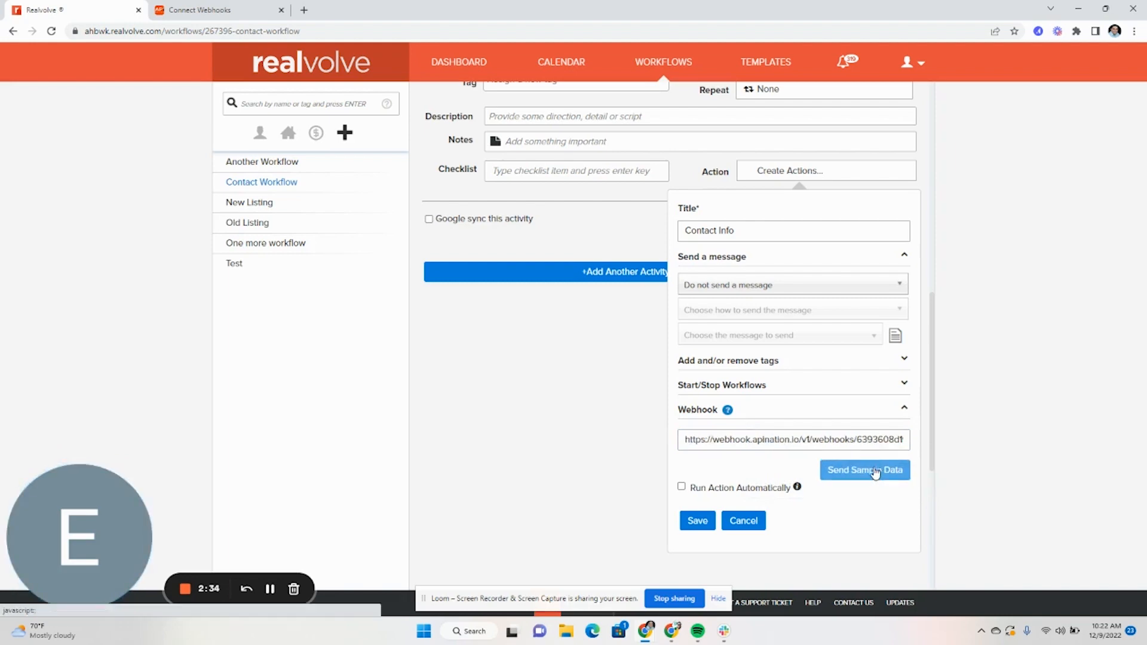
left_click(683, 488)
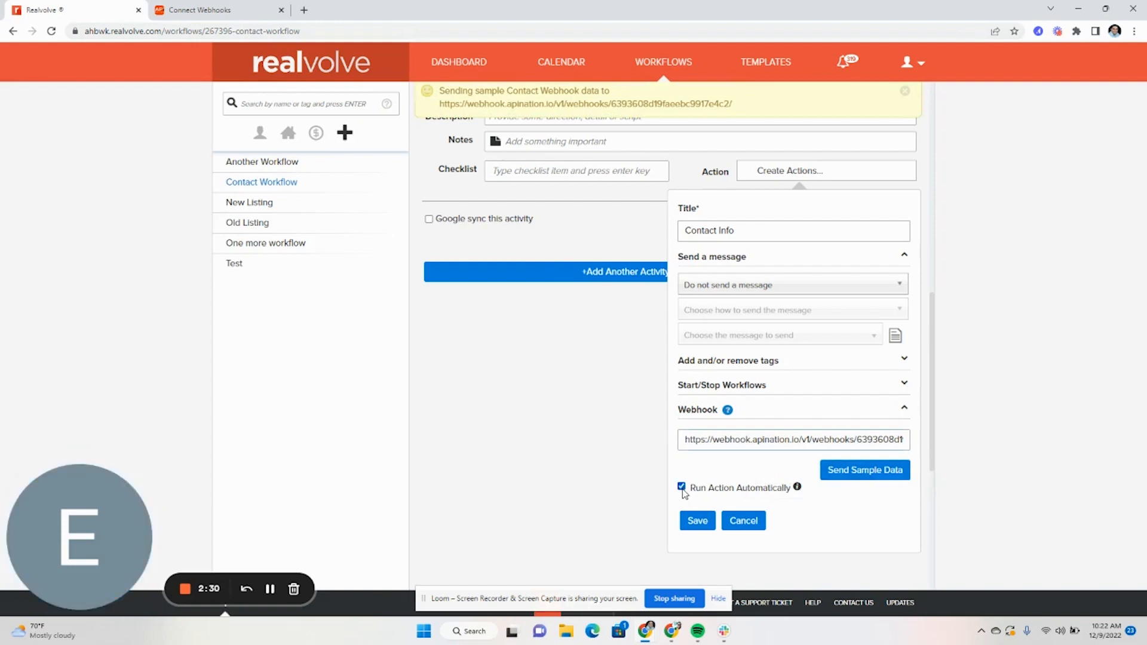
left_click(697, 521)
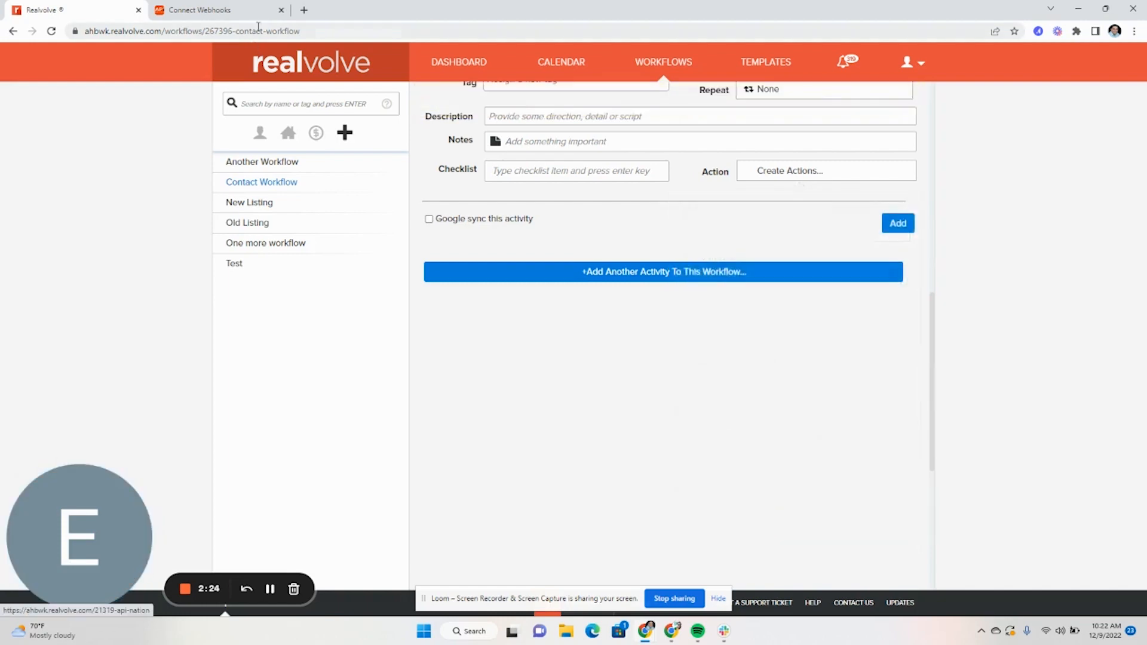
- Switch back to API Nation, test the webhook, check the received JSON sample data and finish the webhook configuration
left_click(230, 12)
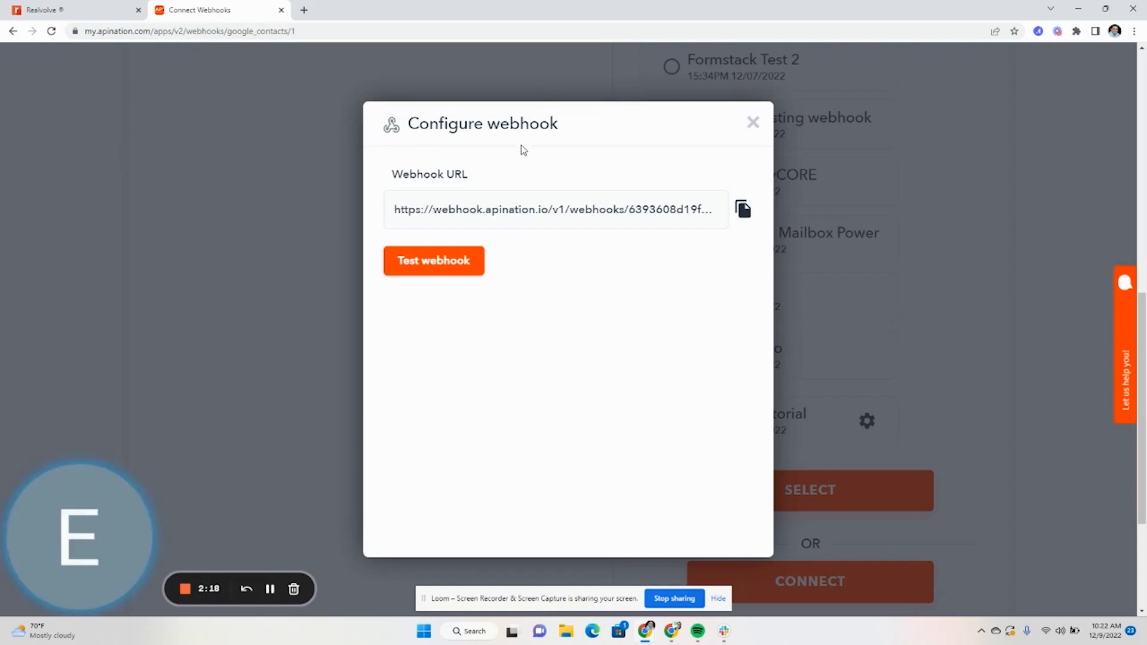
left_click(464, 272)
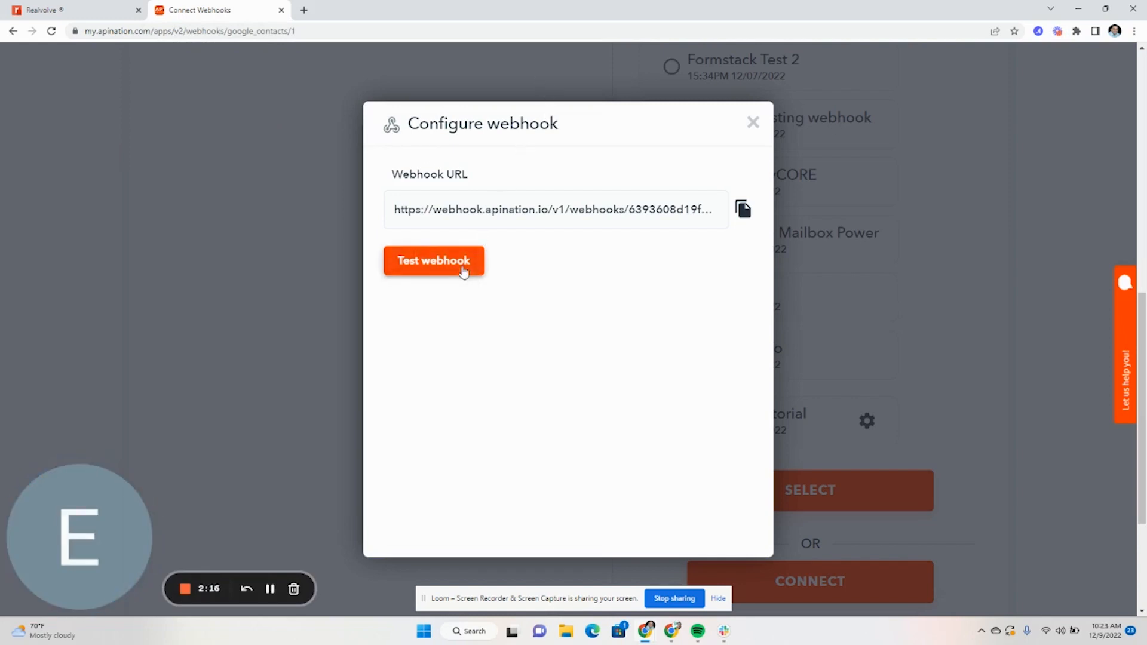
left_click_drag(745, 293, 724, 271)
scroll(625, 342, "down", 5)
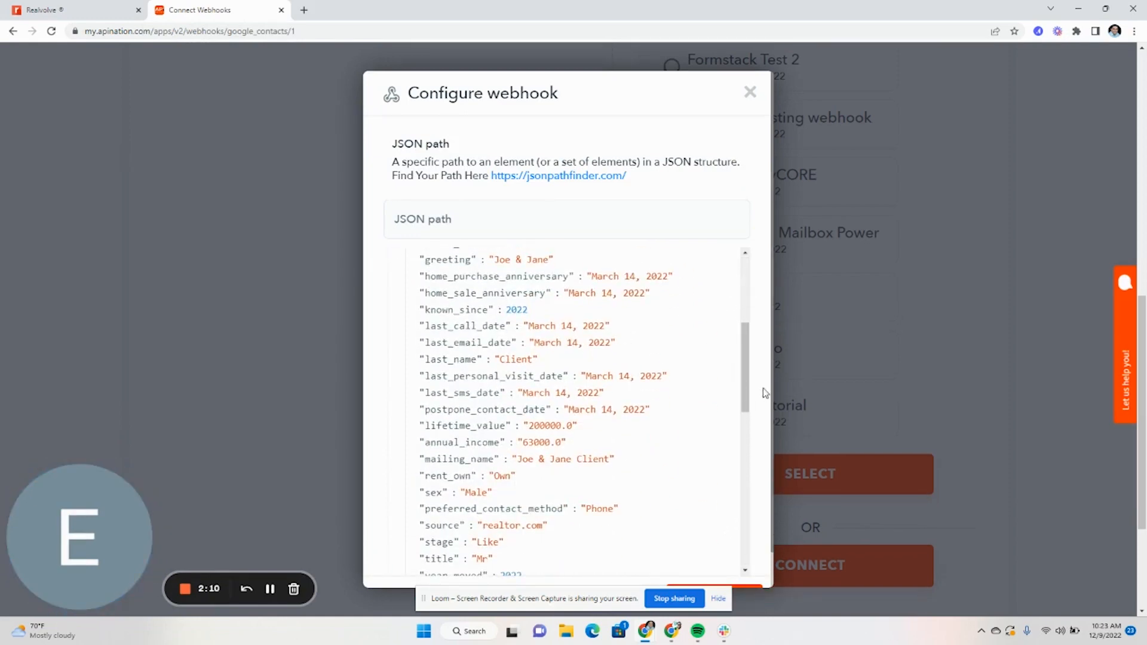
scroll(761, 392, "down", 1)
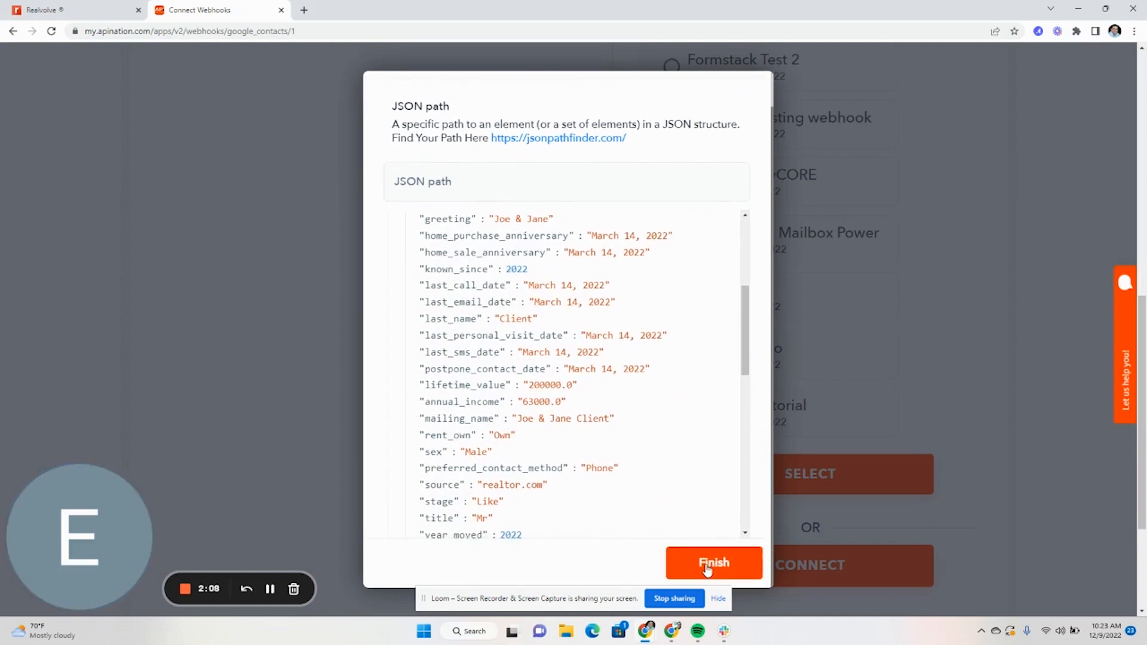
left_click(707, 567)
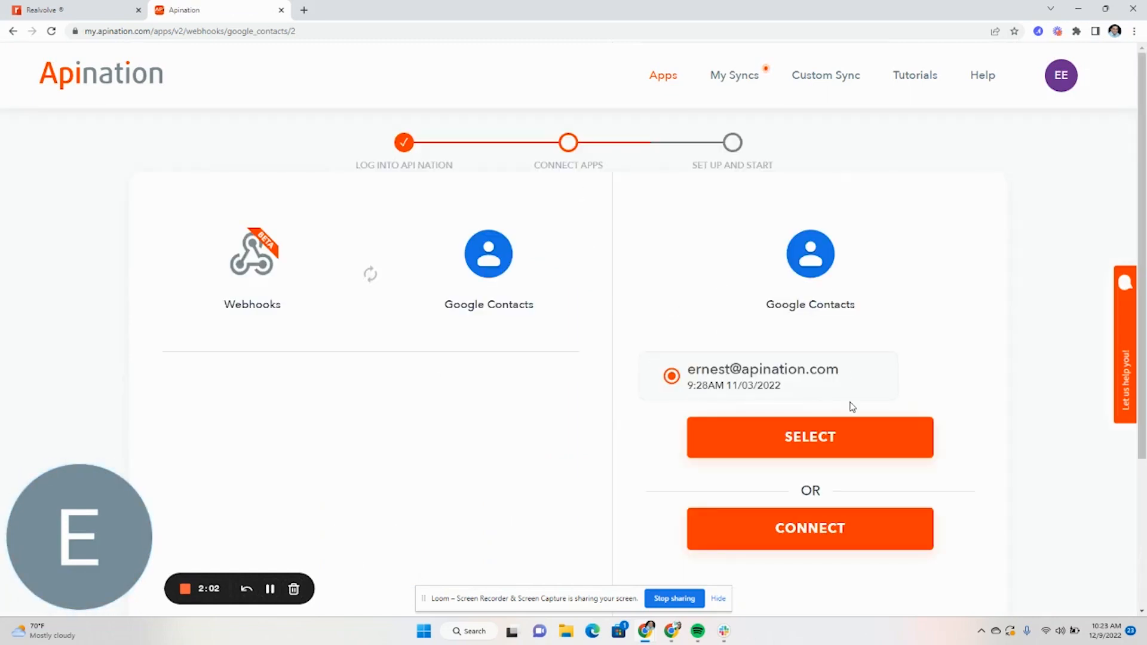
- Select the existing Google Contacts account and subscribe to the Free plan, keeping the Default contact folder
left_click(780, 441)
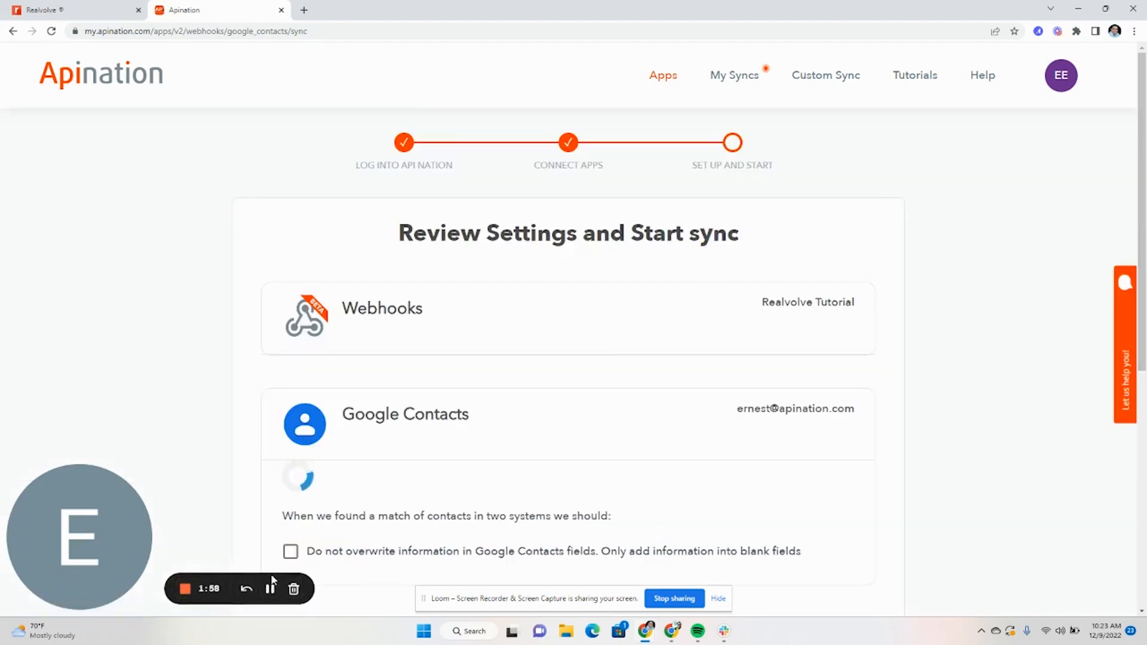
scroll(400, 339, "down", 1)
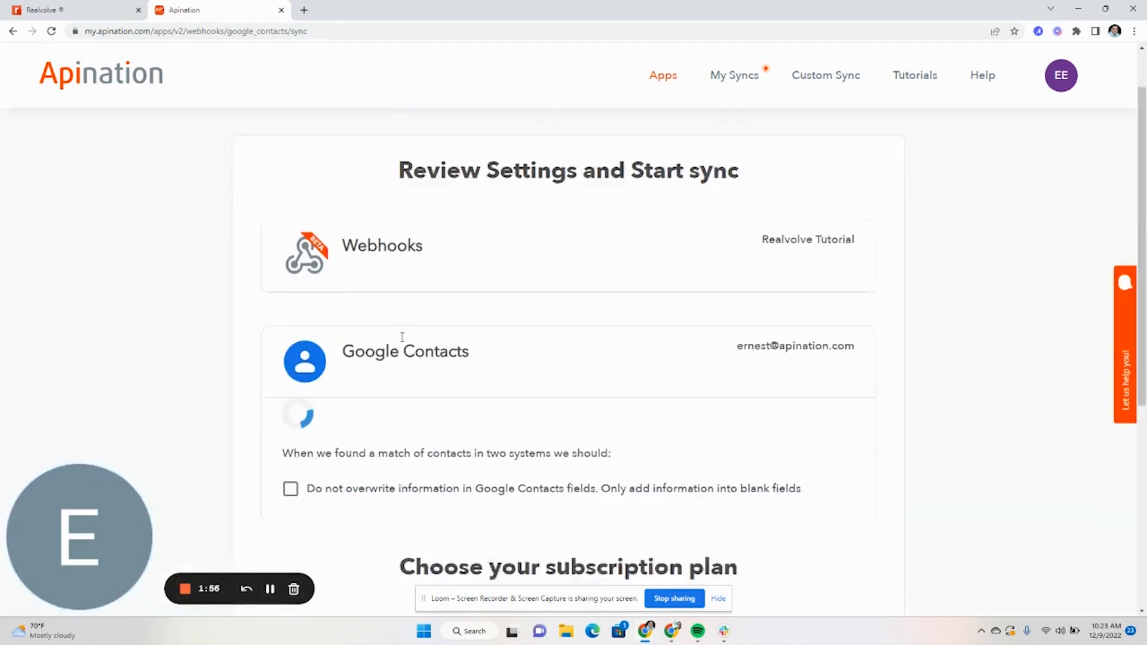
scroll(402, 338, "down", 4)
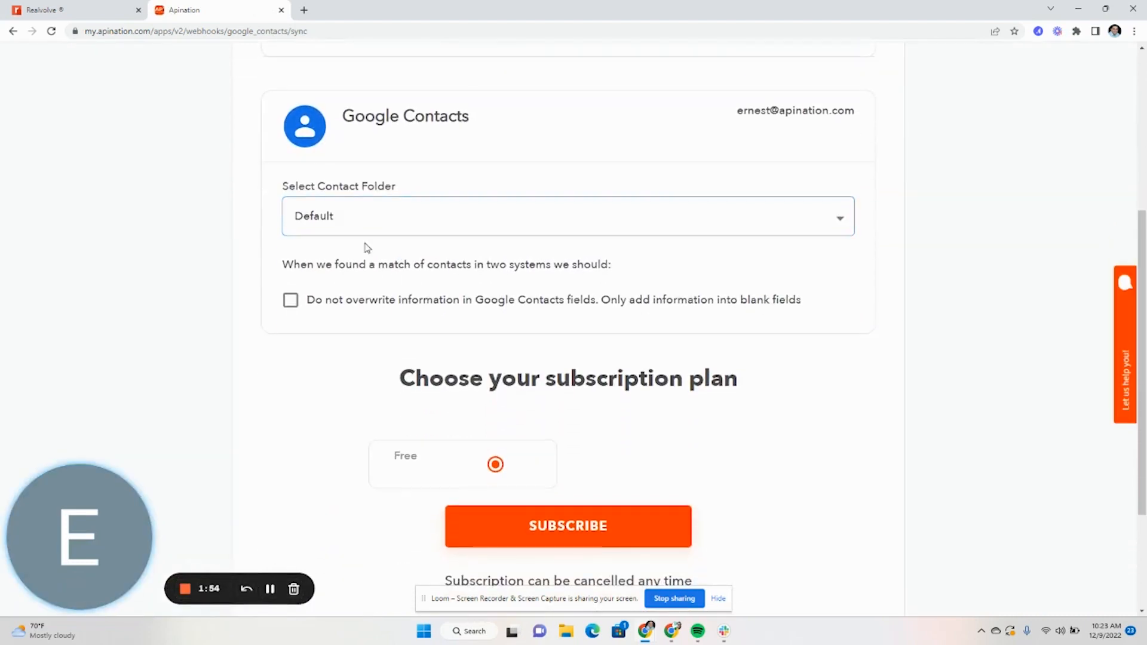
left_click(619, 540)
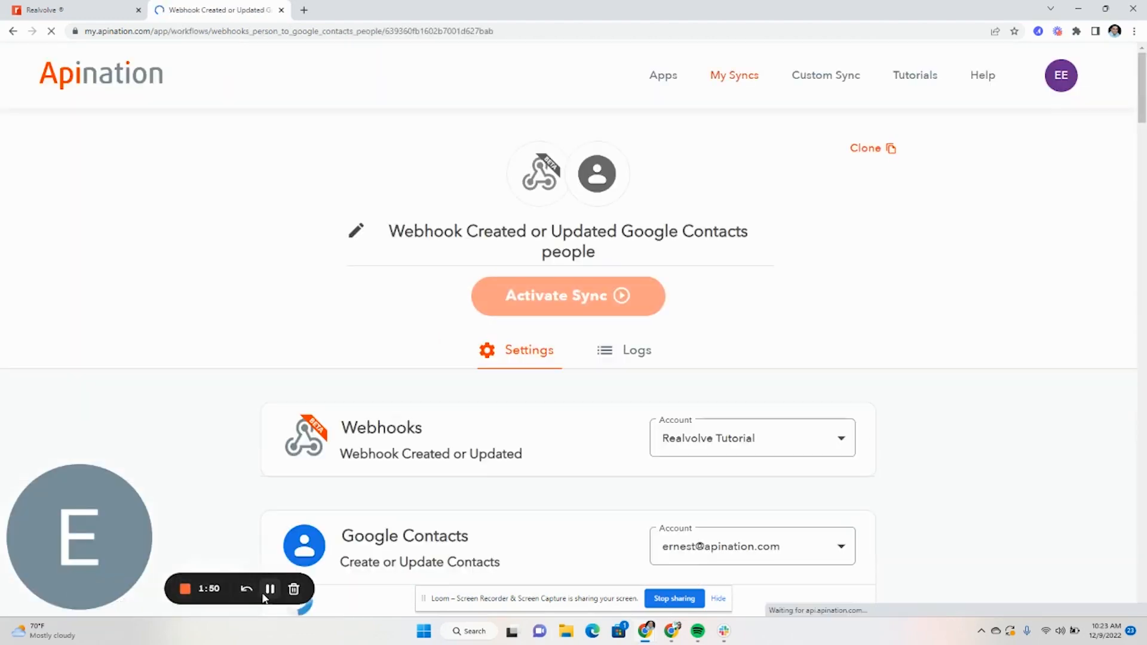
- Map the Google Contacts Mobile Phone field to contact.phone_numbers.home_mobile, searching the webhook fields for contact.phone
scroll(402, 435, "down", 10)
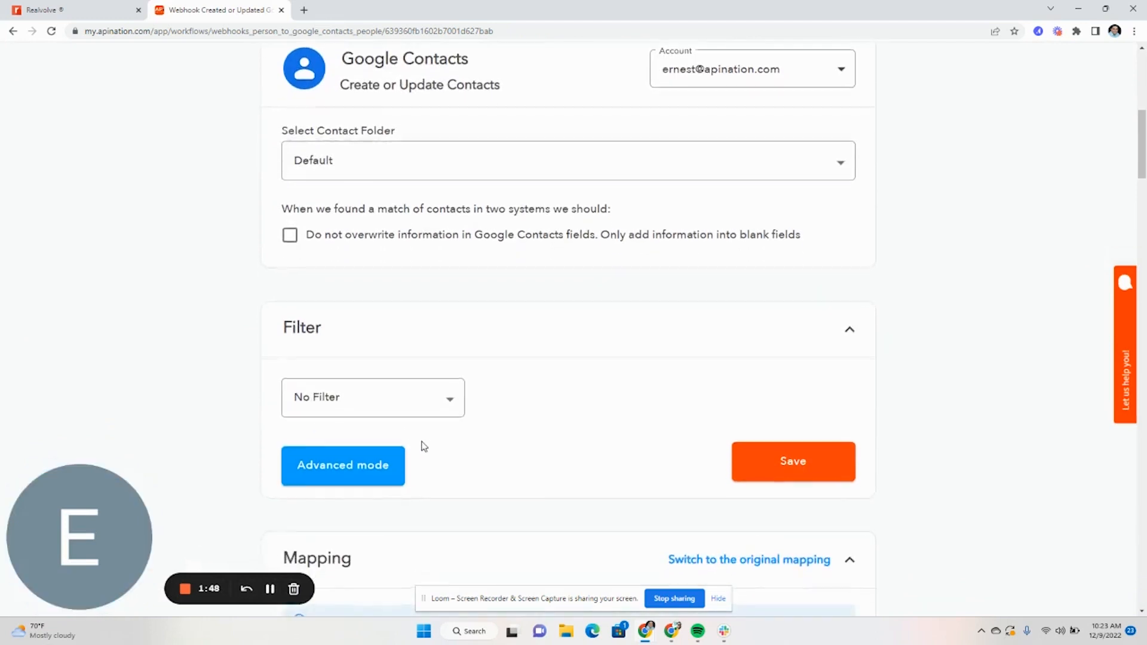
scroll(413, 456, "down", 5)
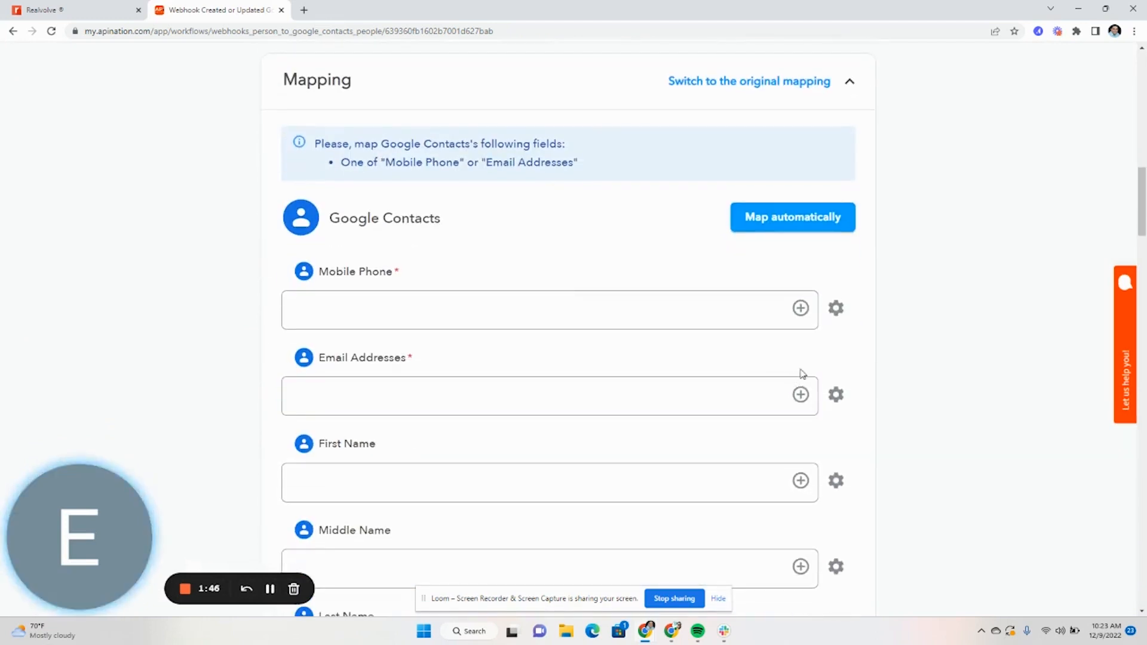
left_click(800, 316)
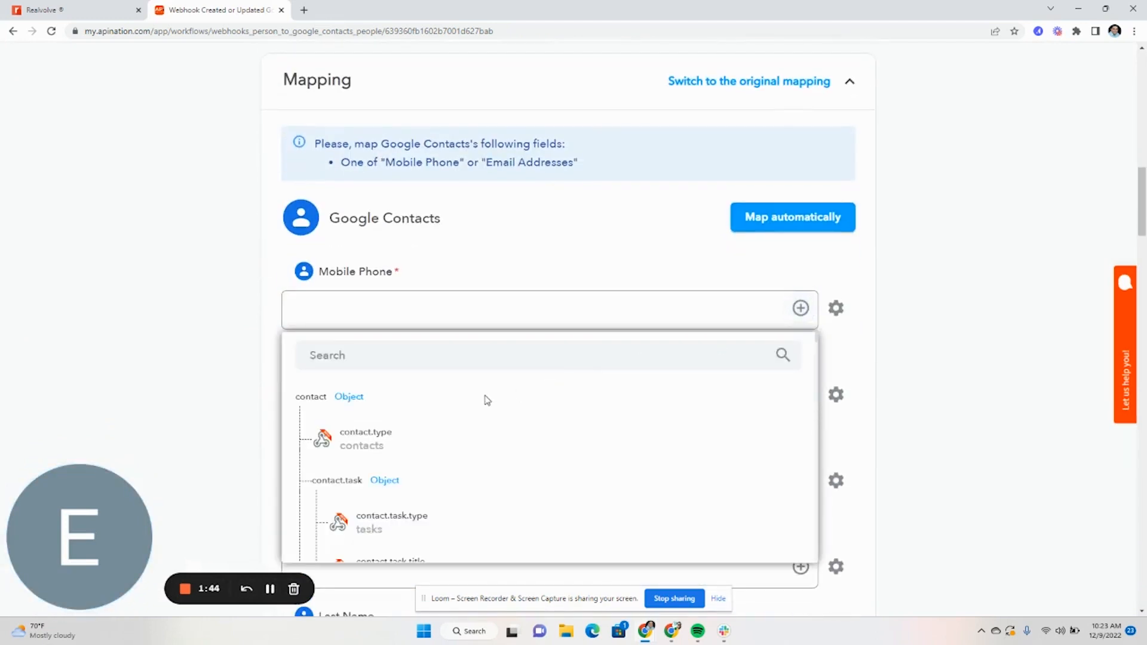
left_click(369, 354)
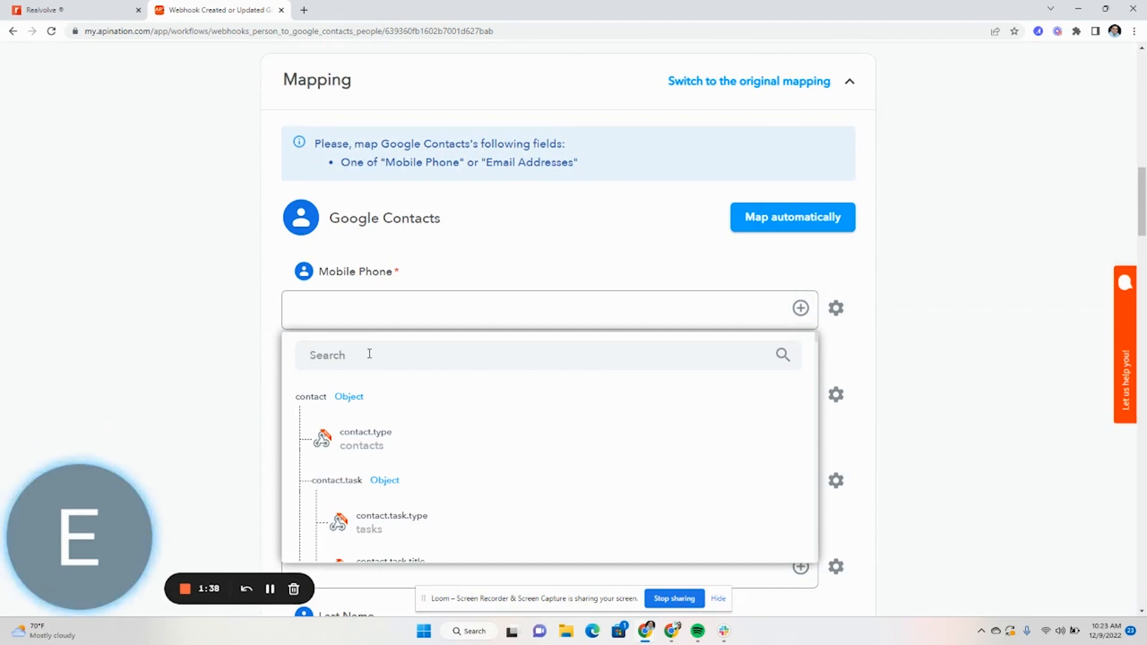
type("contact")
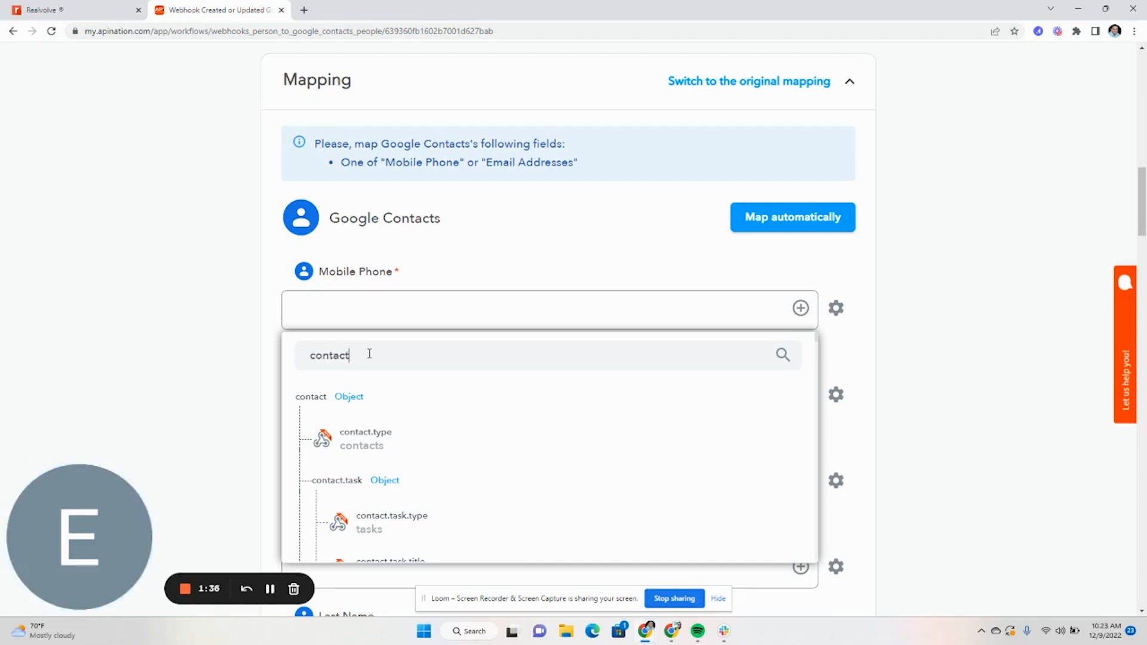
type(".phone")
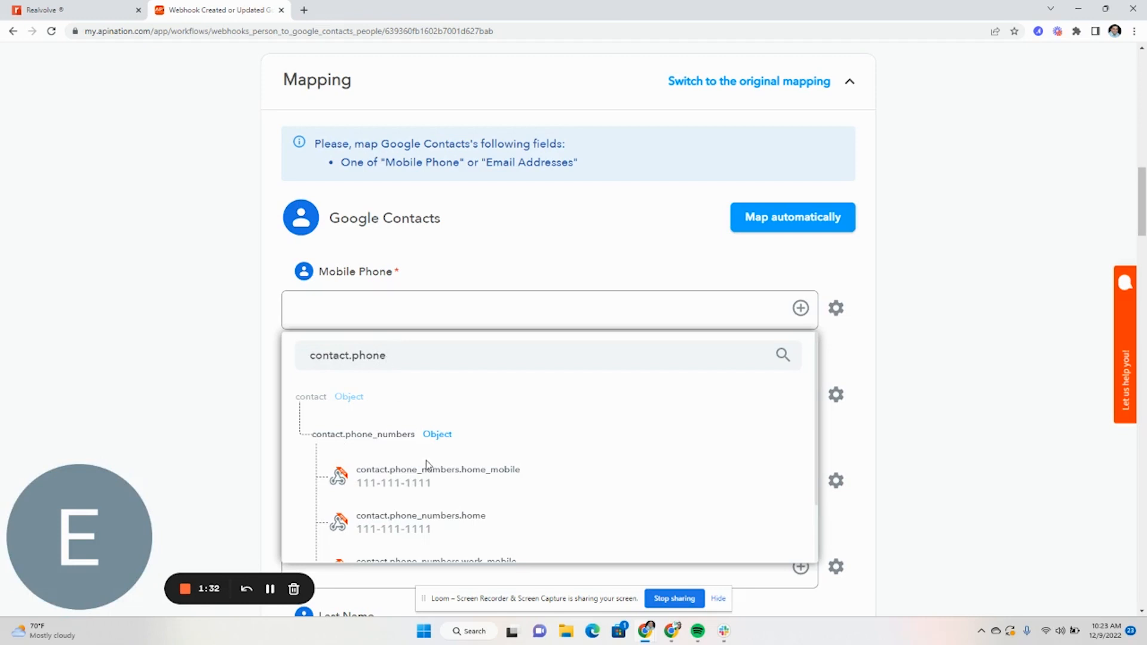
scroll(448, 511, "down", 2)
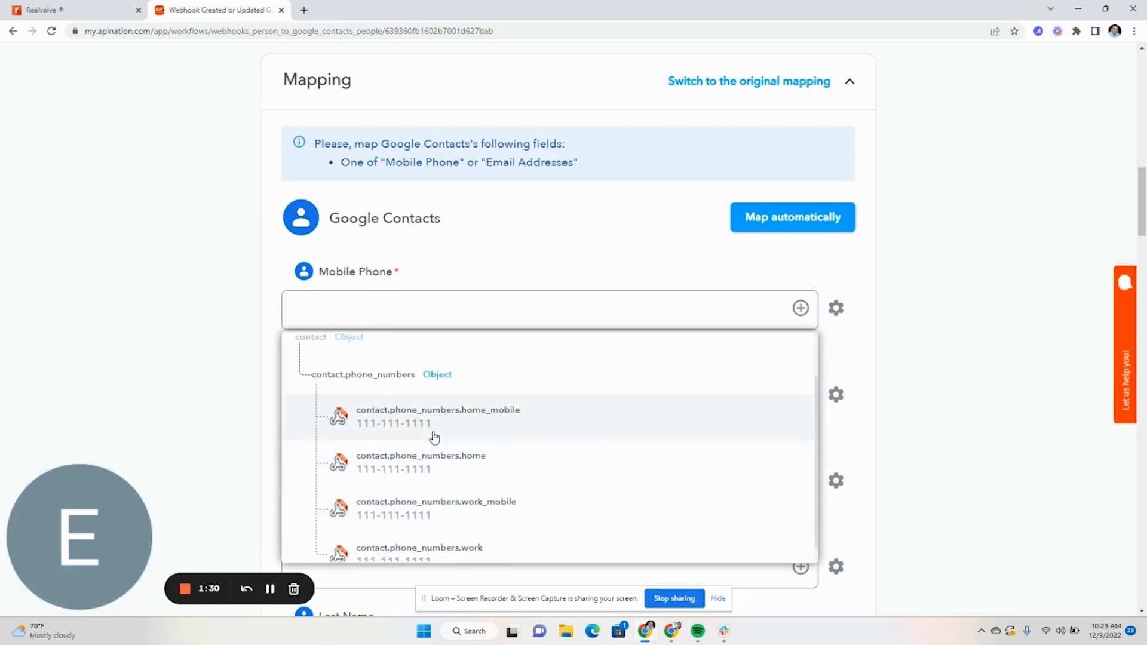
left_click(433, 429)
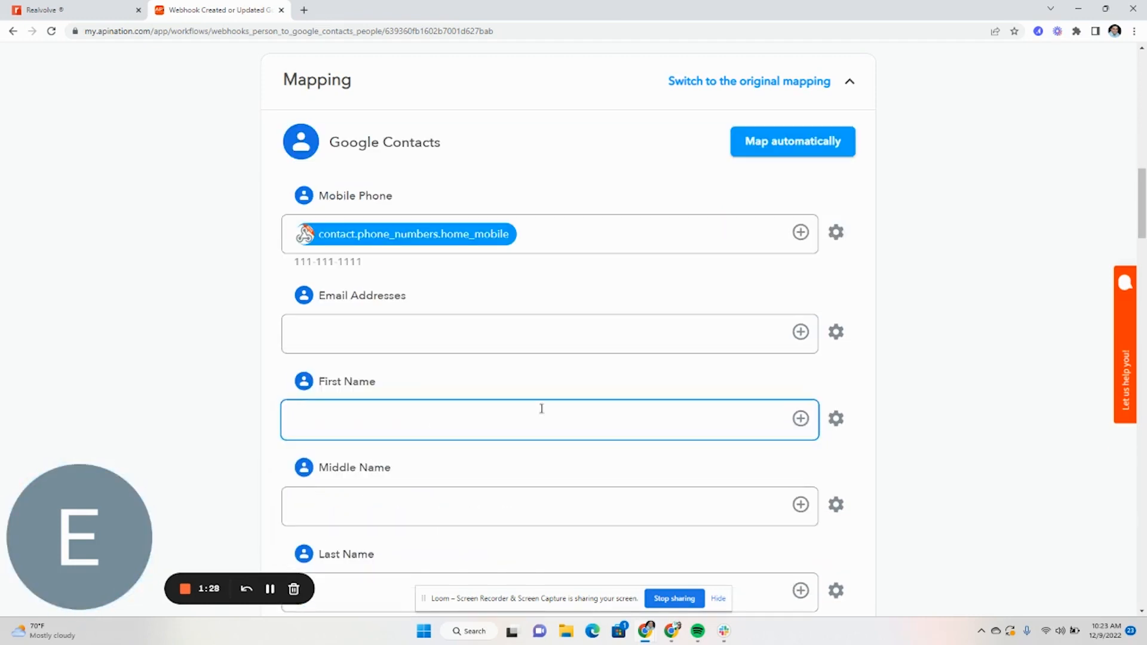
- Map the Email Addresses field to contact.email_addresses.home, searching the webhook fields for contact.email
left_click(801, 333)
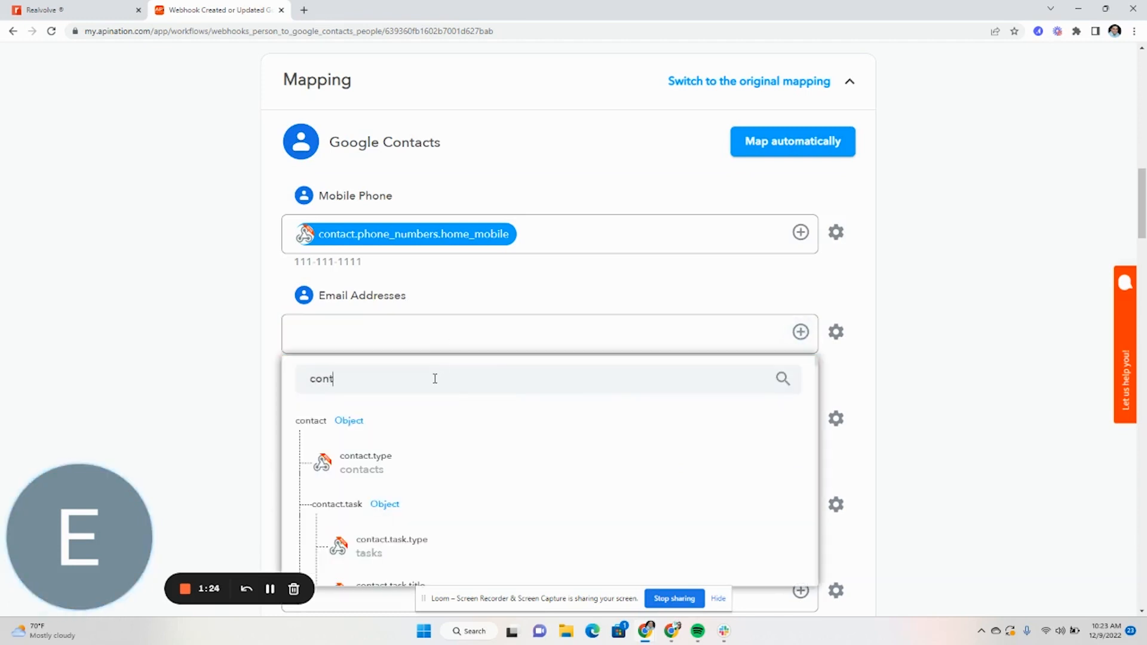
type("email")
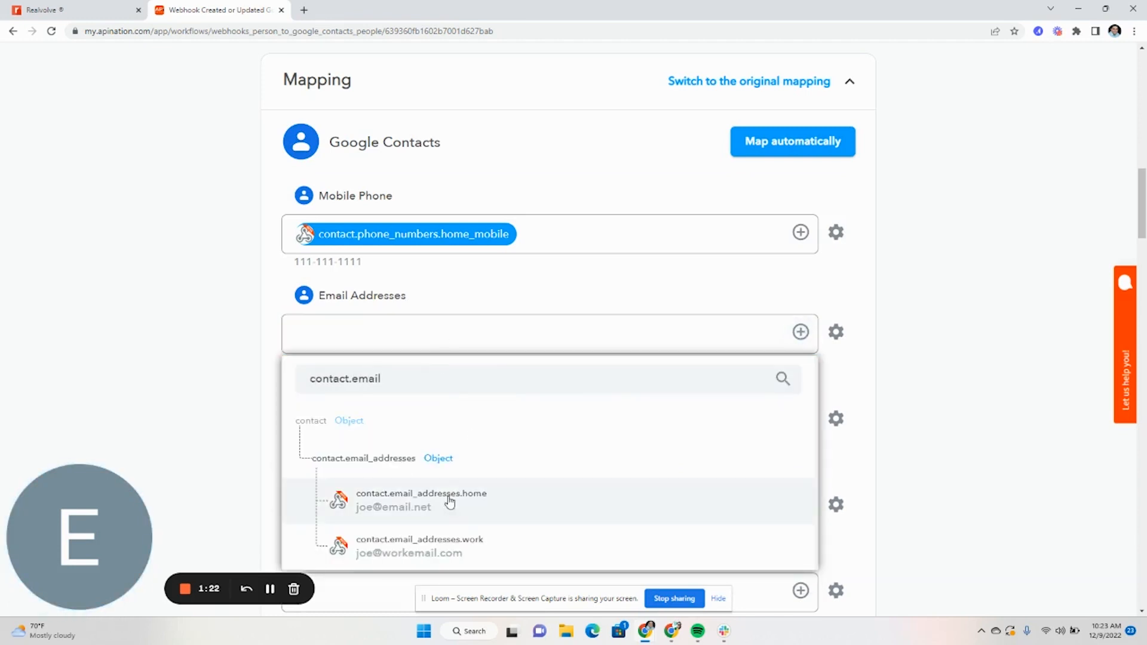
left_click(447, 522)
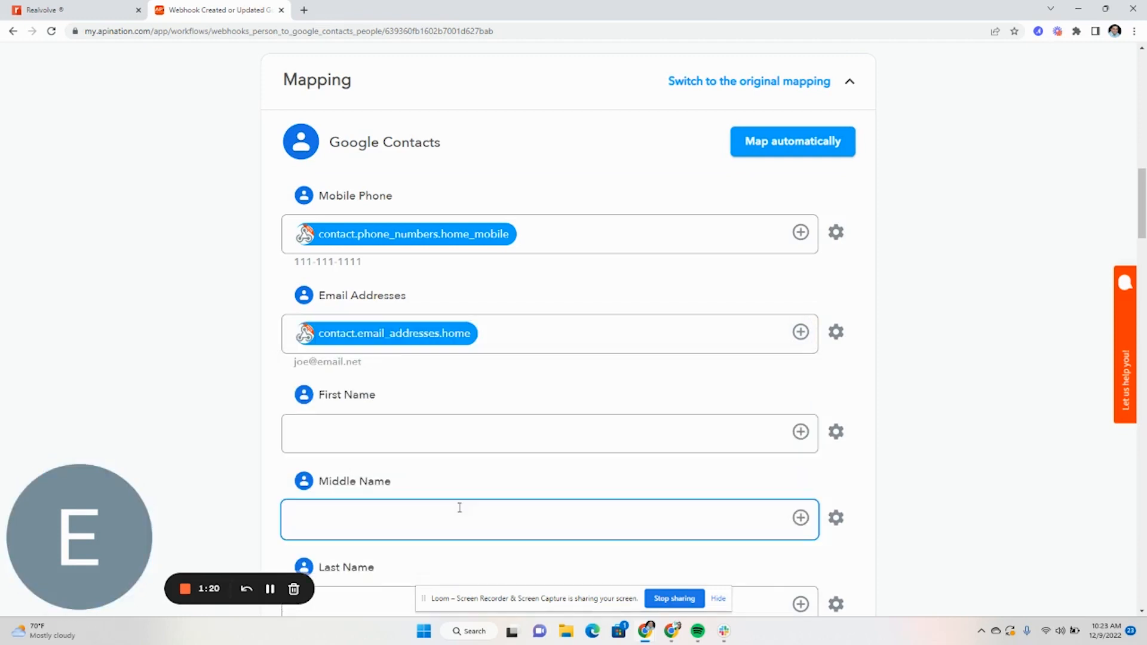
- Map the First Name field to the webhook's matching contact field, searching for contact.fir
scroll(619, 480, "down", 2)
left_click(801, 313)
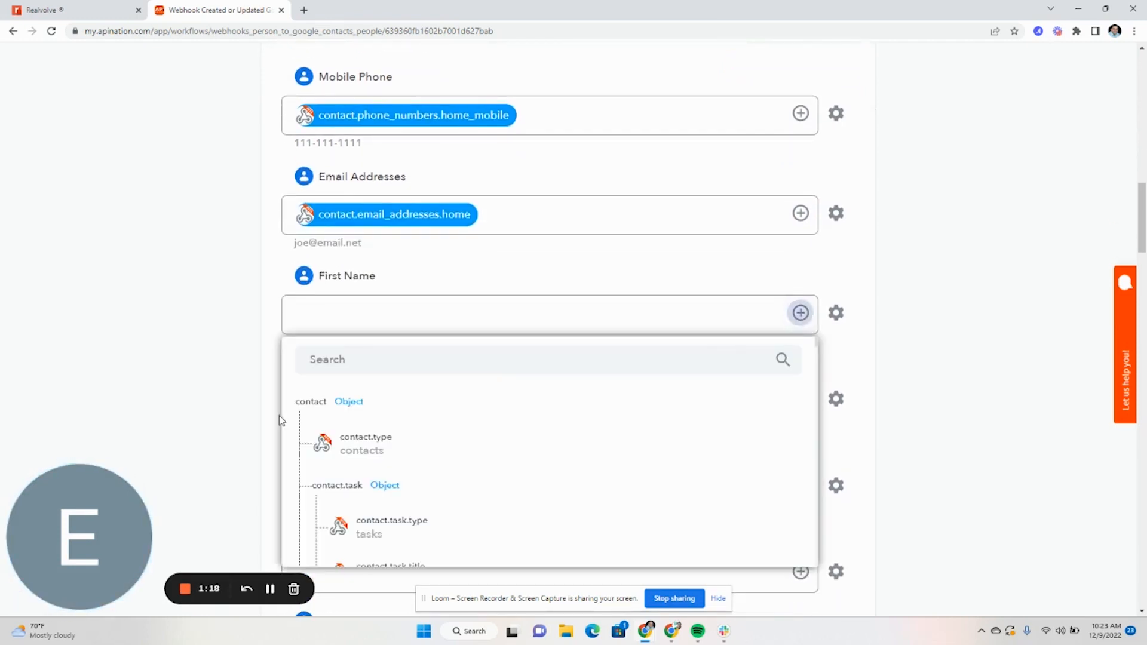
type("contact.fi")
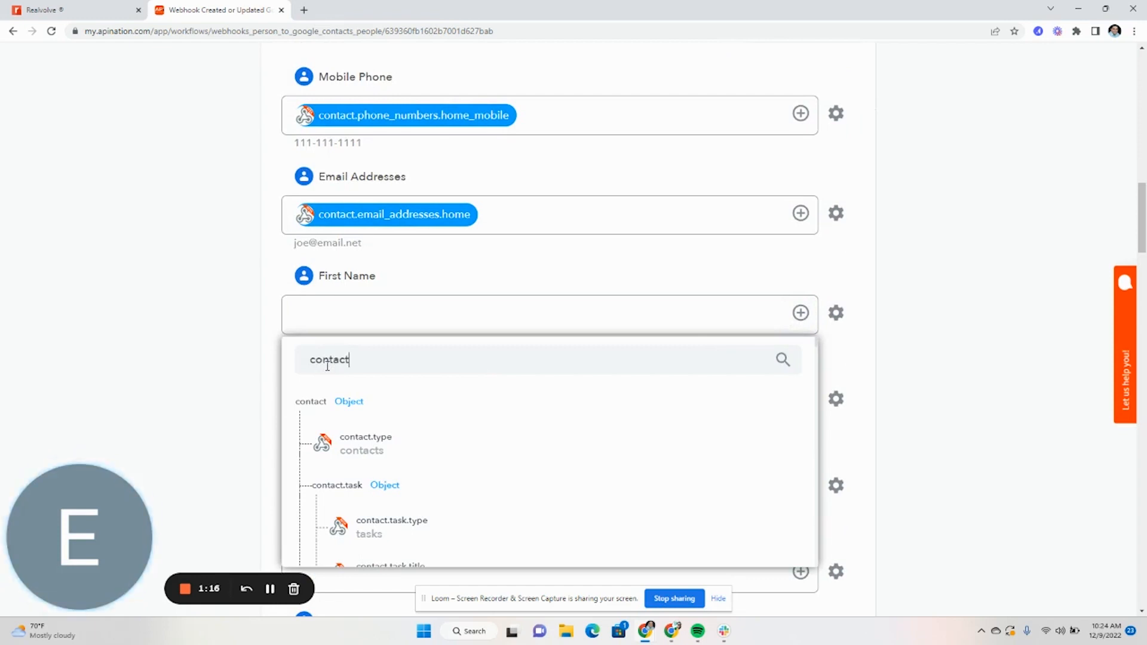
type("r")
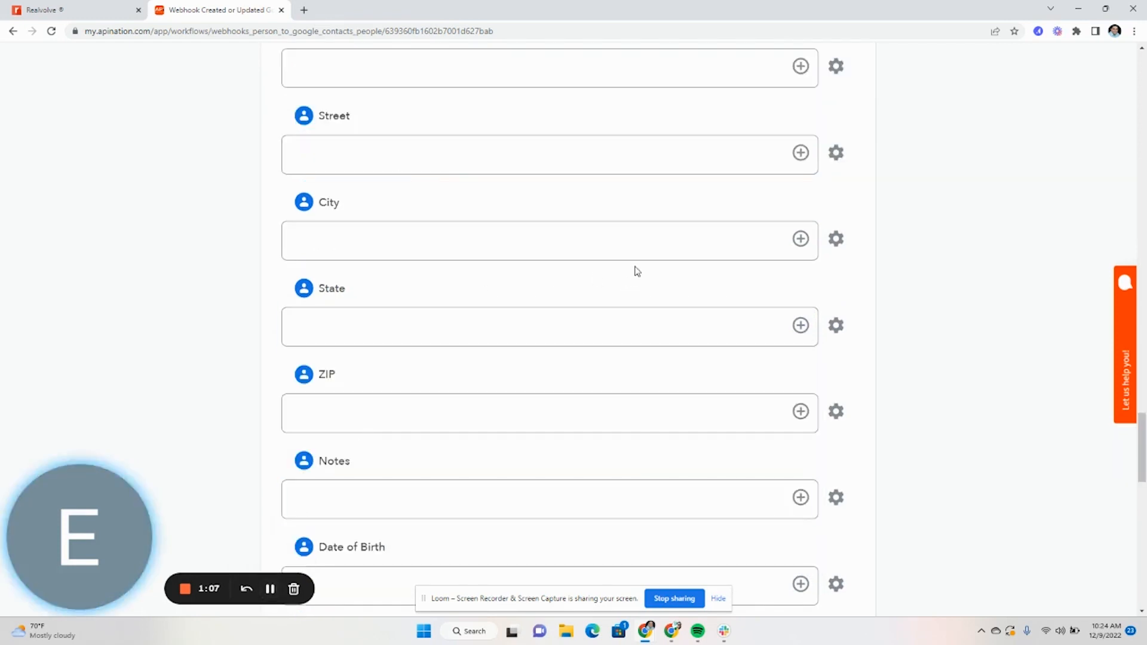
- Map Street, City, State and ZIP to the contact.addresses[] fields home_street, home_city, home_state and home_zip
left_click(801, 153)
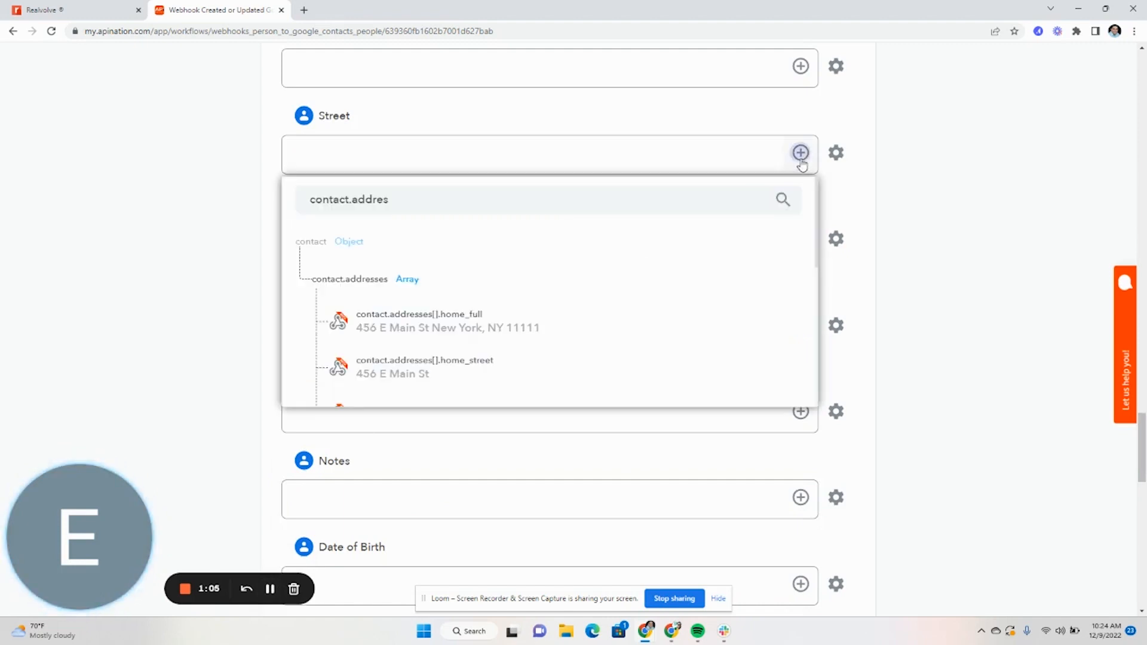
left_click(459, 194)
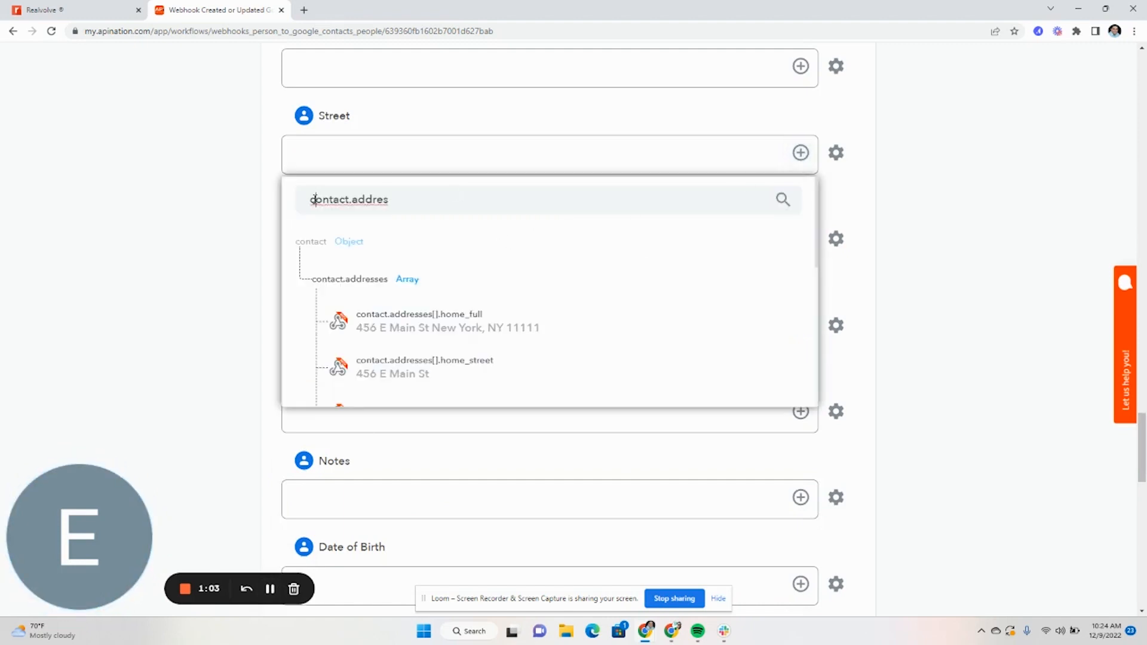
left_click_drag(314, 199, 377, 199)
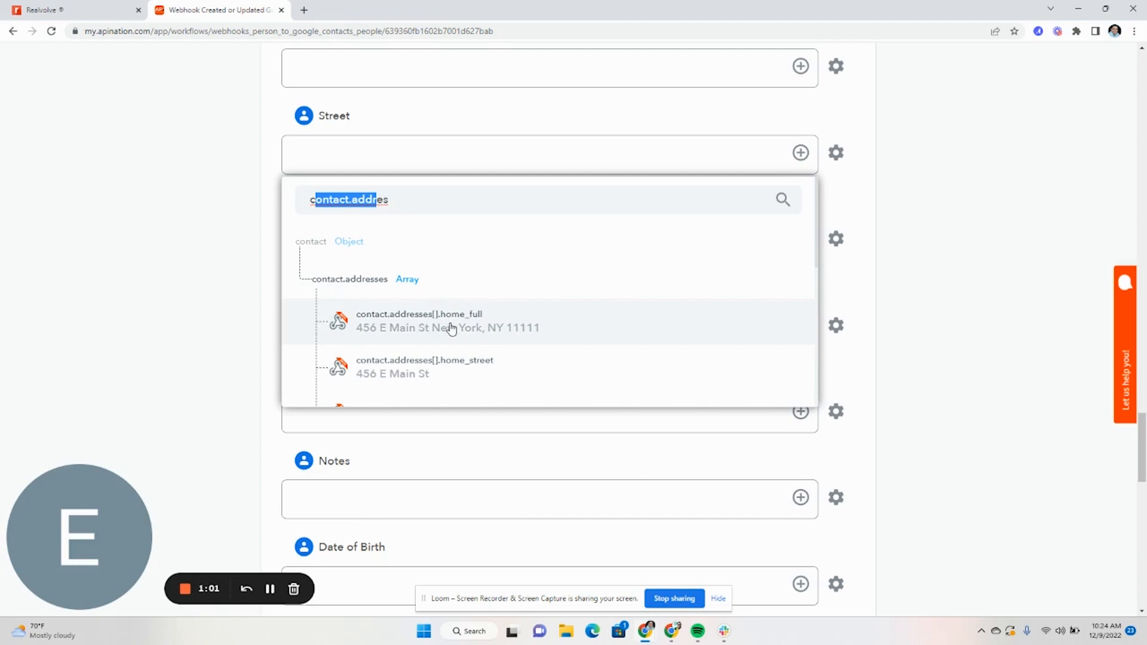
scroll(421, 367, "down", 2)
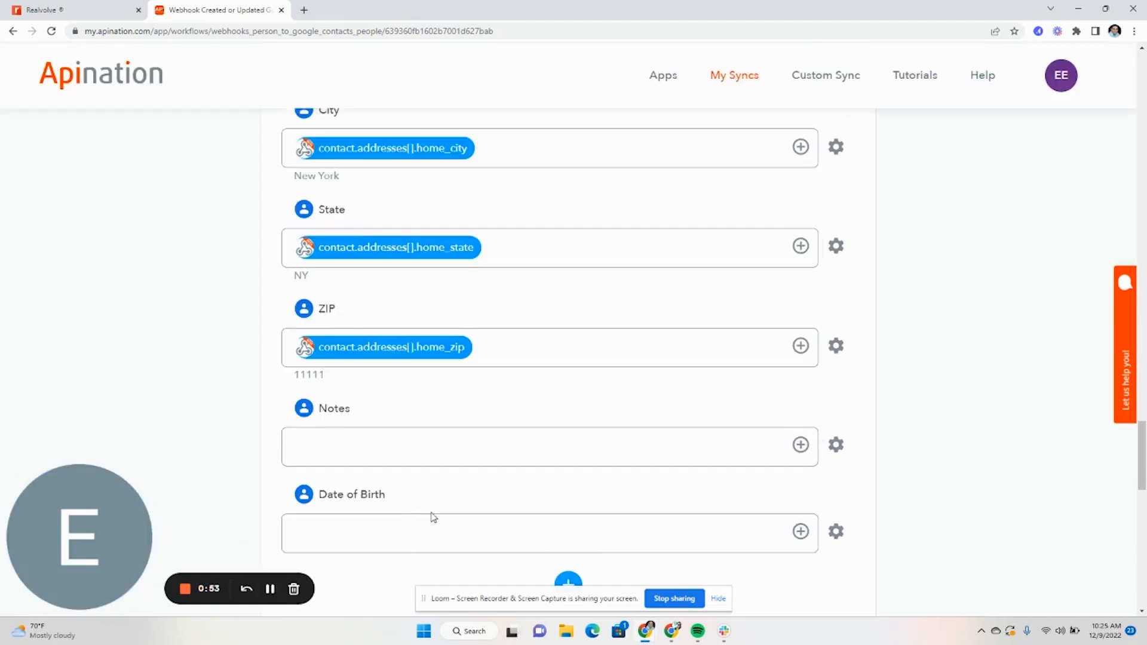
- Leave Notes and Date of Birth unmapped and activate the webhook to Google Contacts sync
left_click(397, 448)
scroll(379, 460, "up", 1)
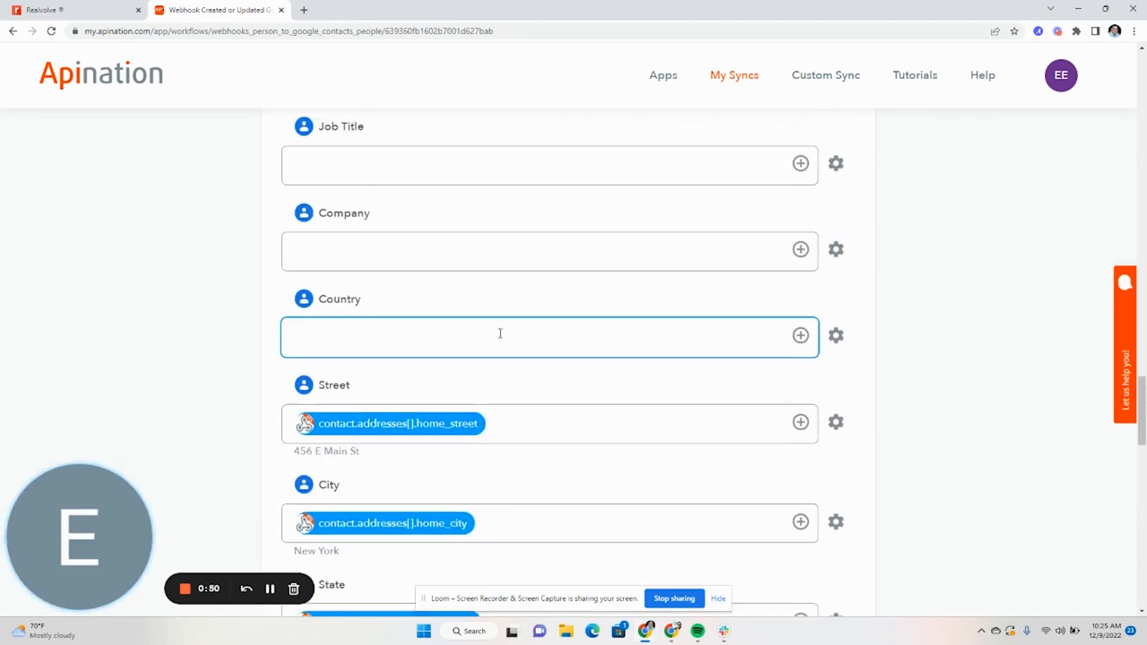
scroll(423, 478, "up", 15)
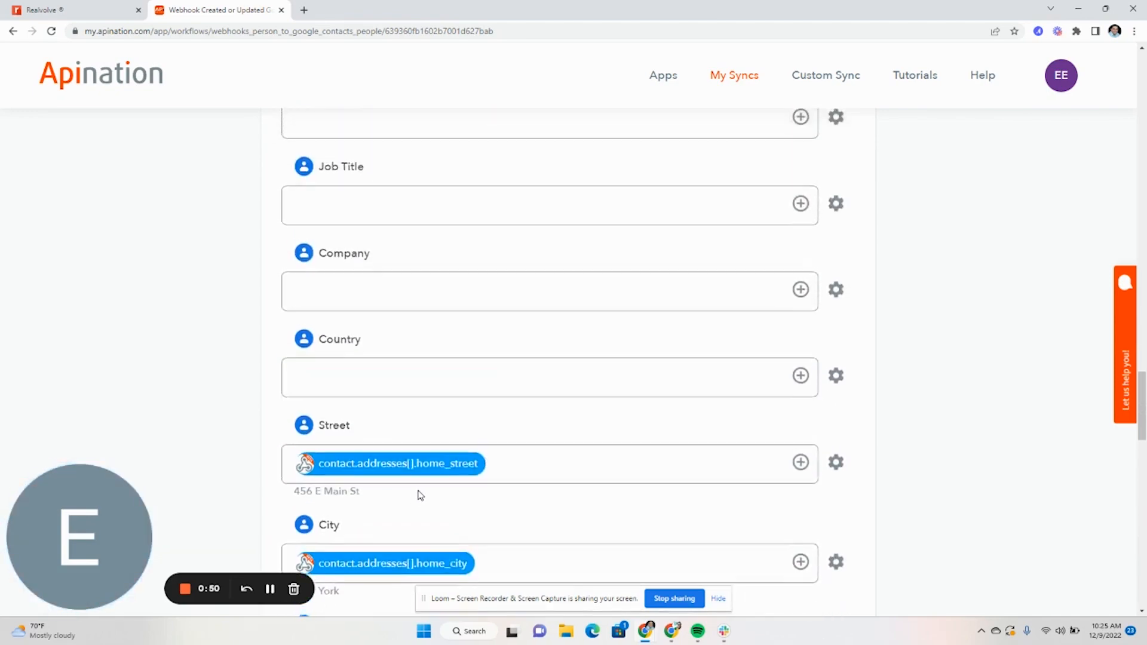
scroll(430, 477, "up", 12)
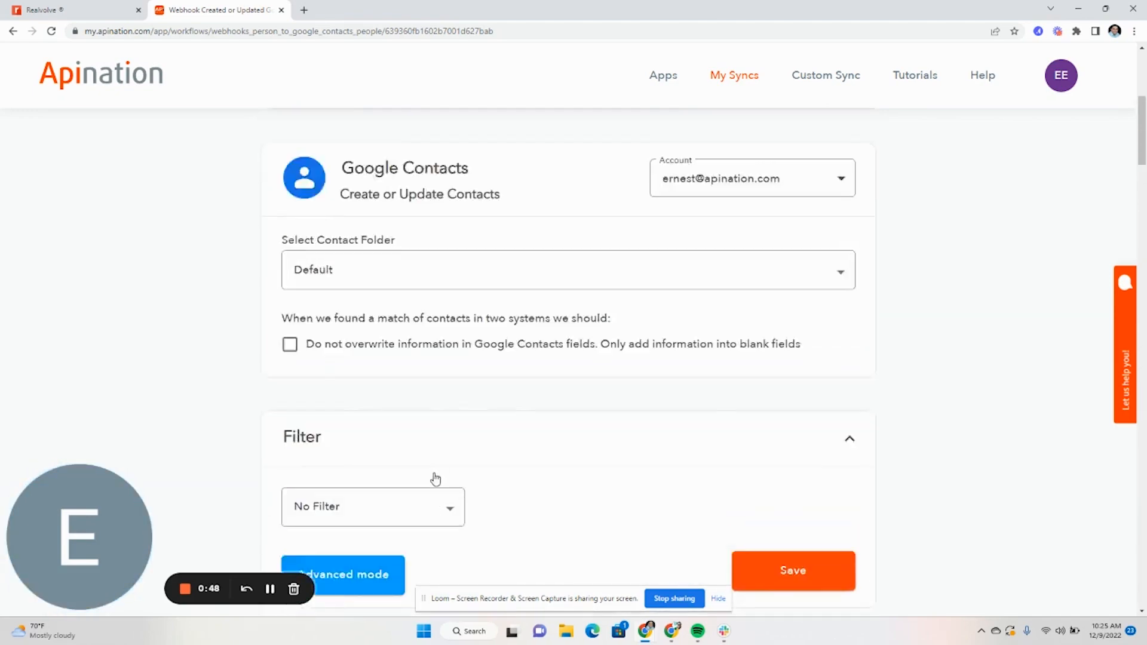
left_click(602, 300)
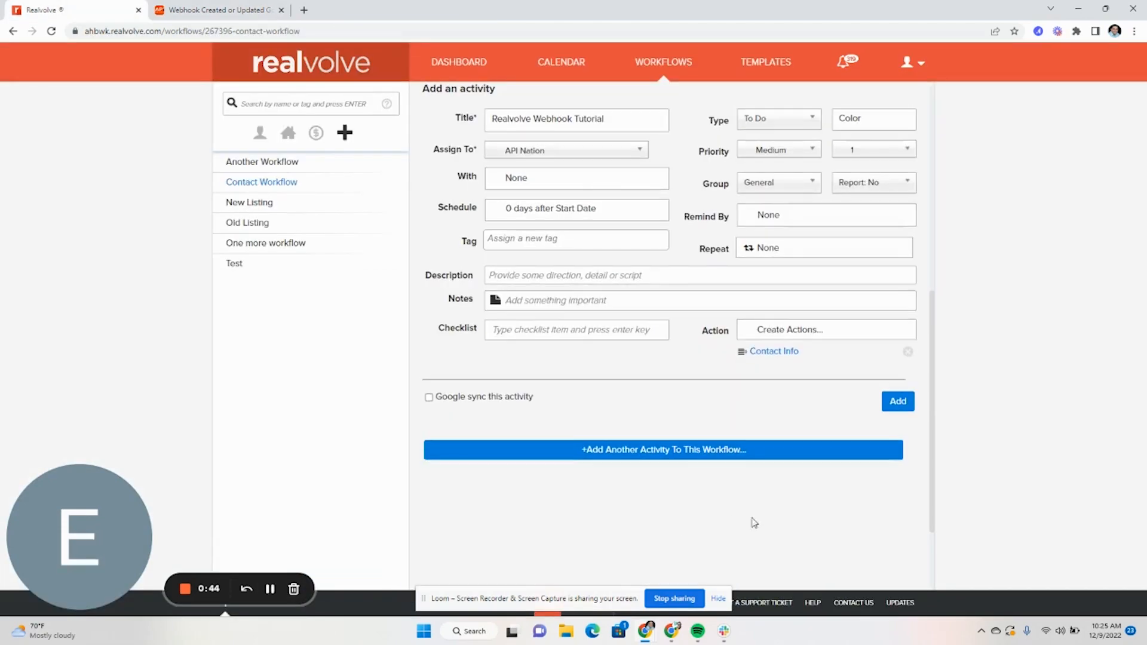
- Switch to Realvolve and add the Realvolve Webhook Tutorial activity to the Contact Workflow
scroll(870, 517, "up", 1)
scroll(609, 183, "up", 1)
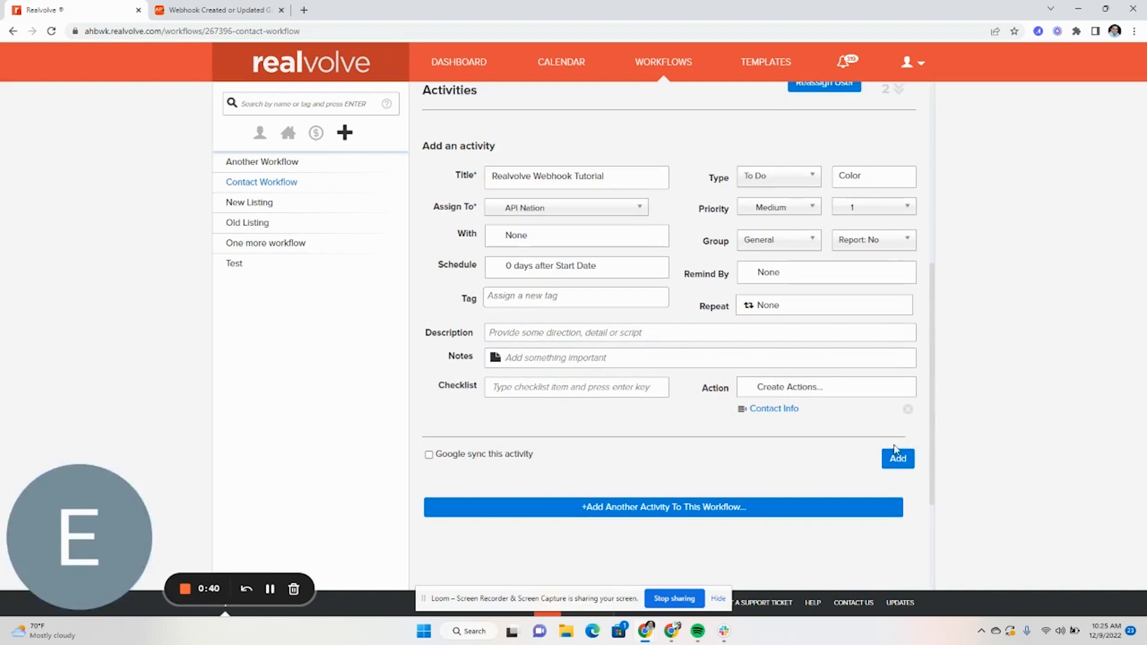
left_click(897, 460)
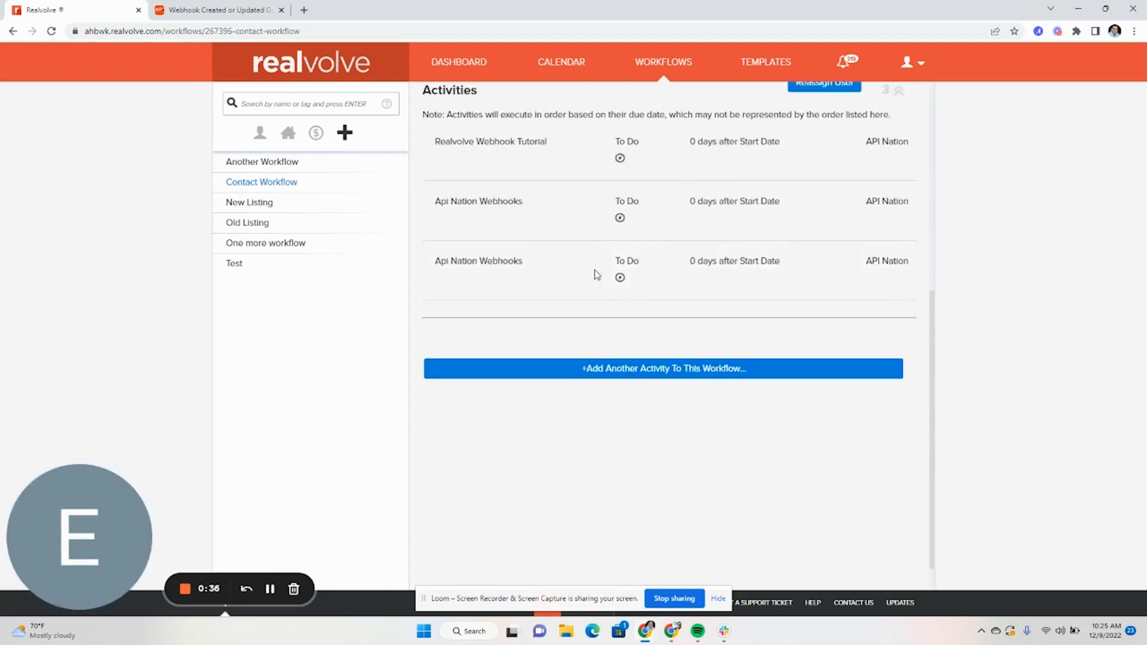
- Open a contact's record from the dashboard and start the Contact Workflow for that contact
left_click(466, 70)
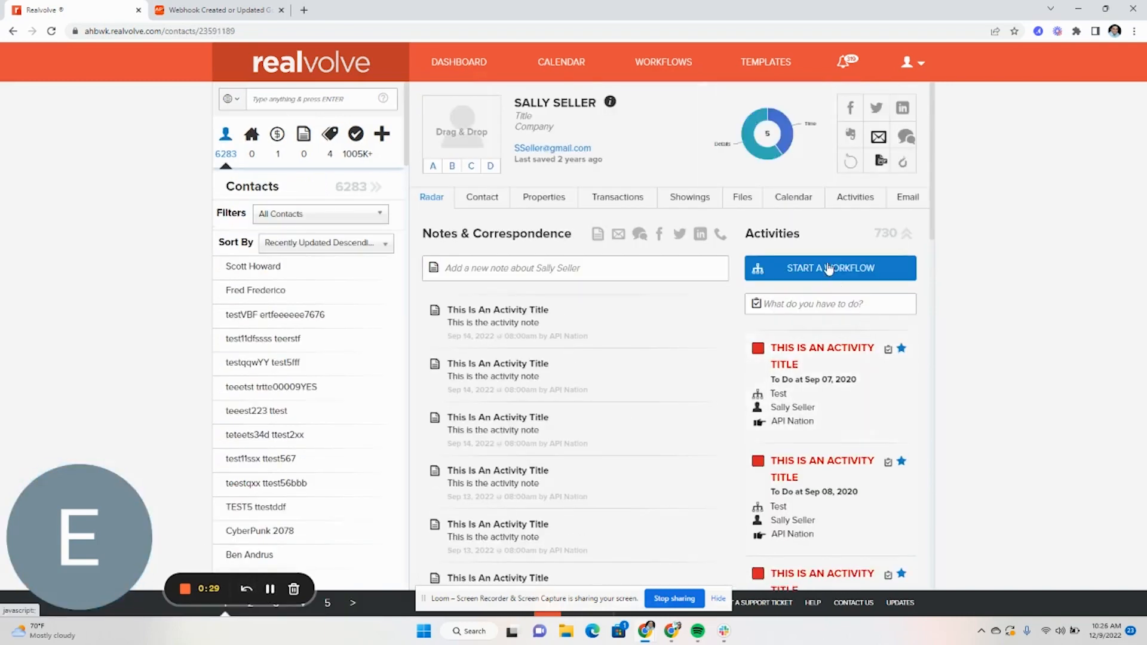
left_click(836, 284)
left_click(814, 317)
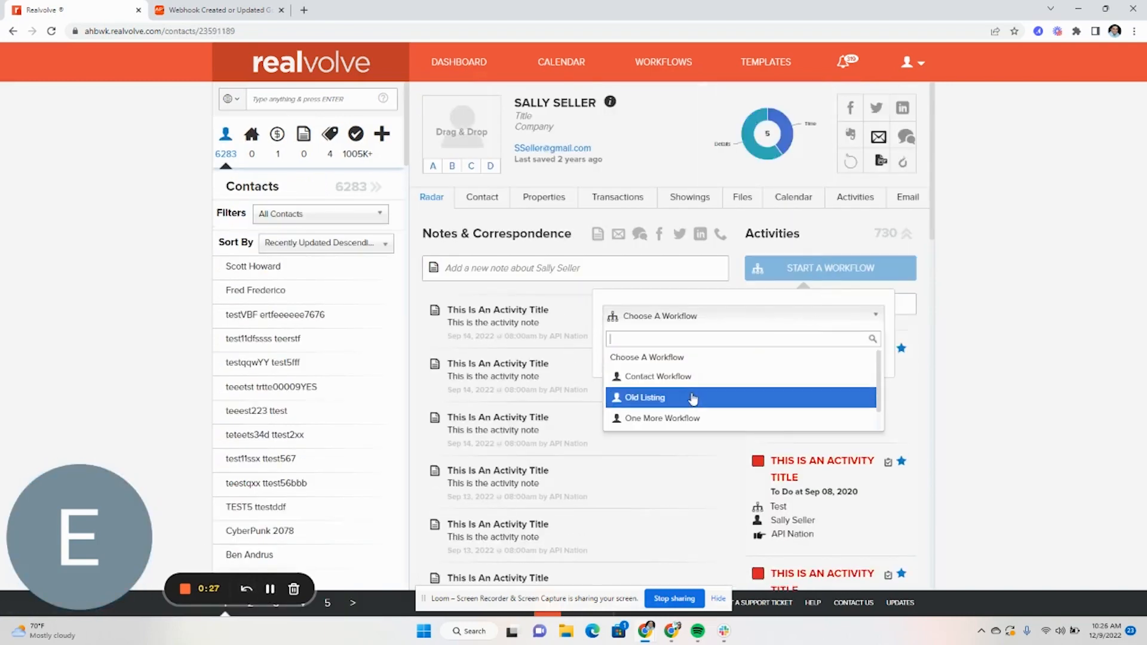
left_click(731, 378)
left_click(767, 384)
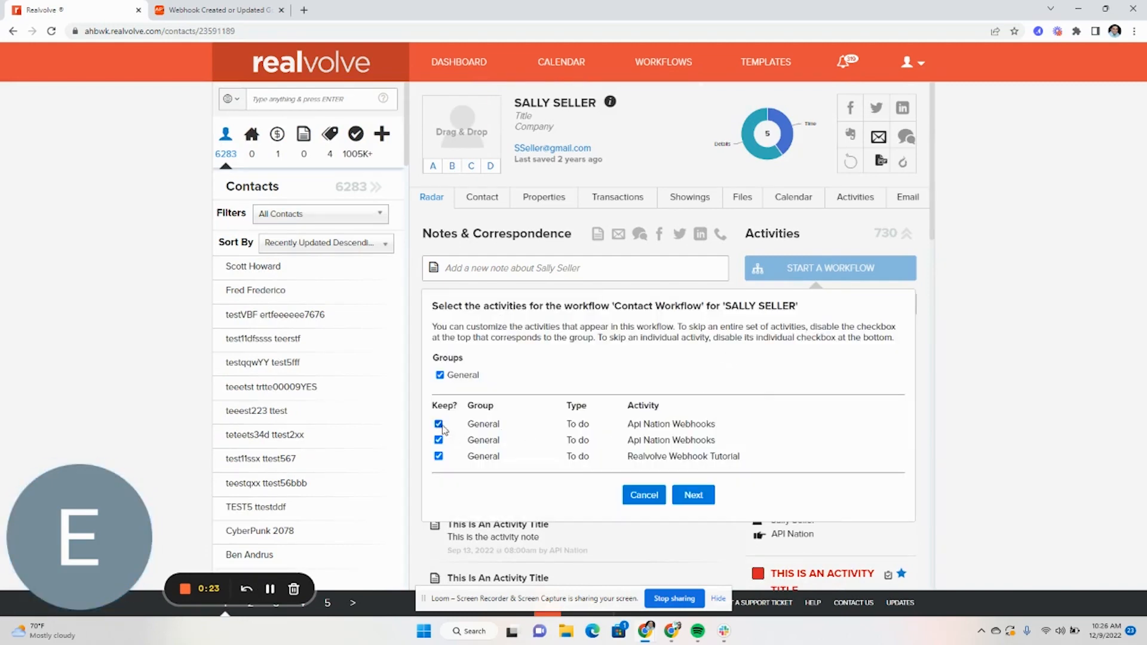
- Exclude both Api Nation Webhooks activities, keep Realvolve Webhook Tutorial and accept the Dec 09, 2022 workflow dates
left_click(439, 424)
left_click(439, 441)
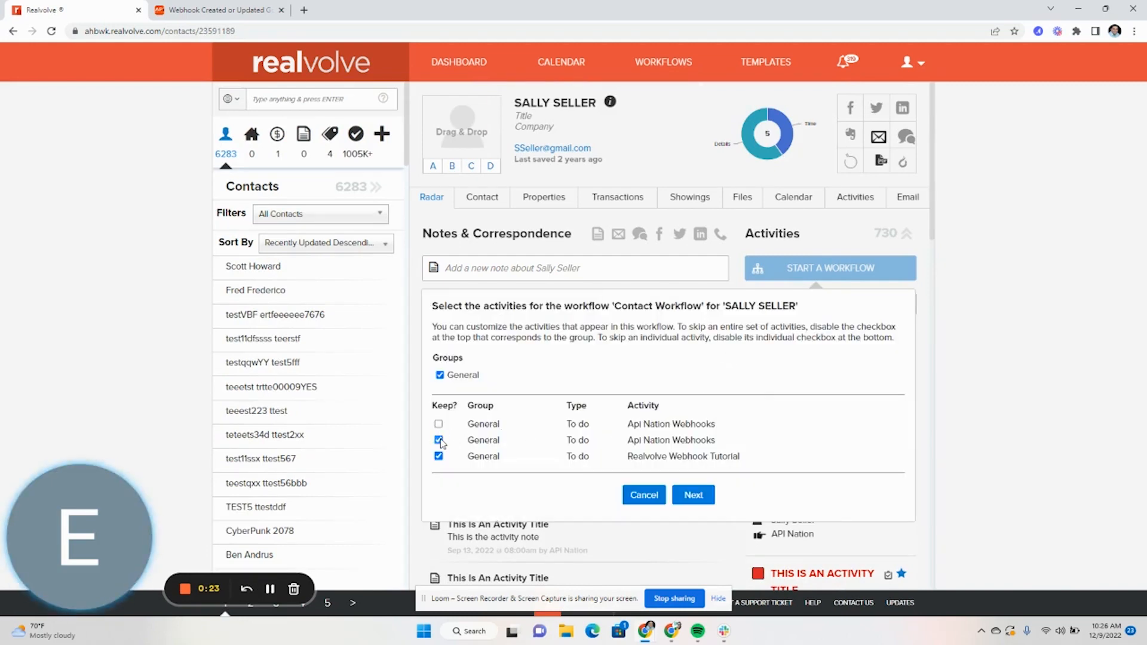
left_click(692, 496)
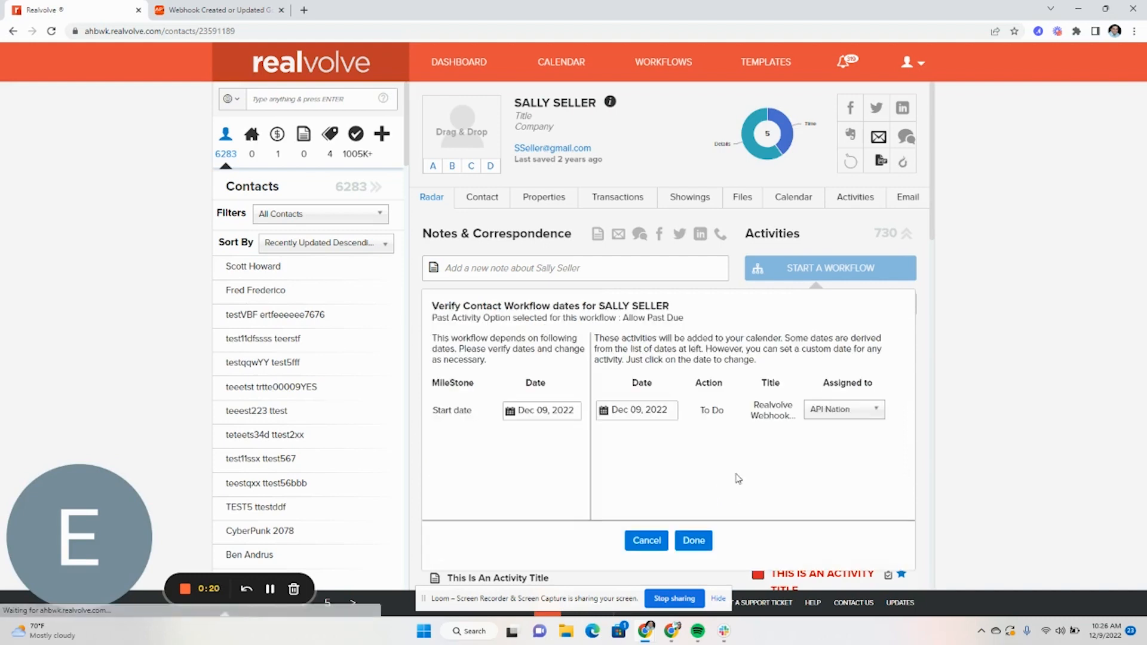
left_click(694, 542)
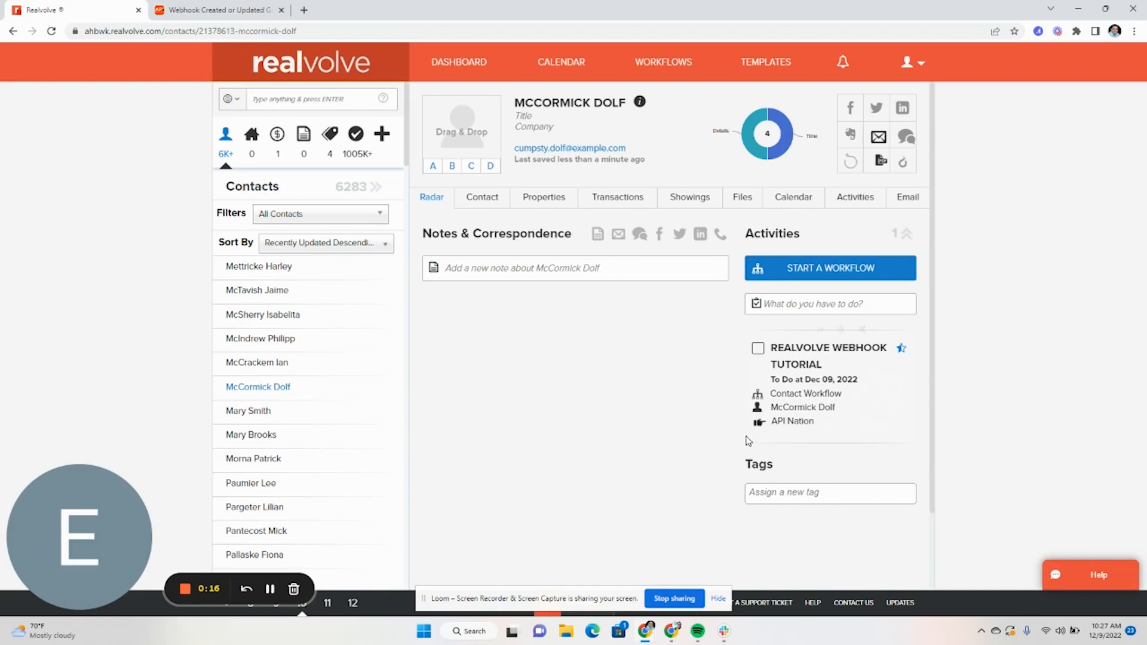
- Run the Contact Info action of the contact's Realvolve Webhook Tutorial activity
left_click(758, 348)
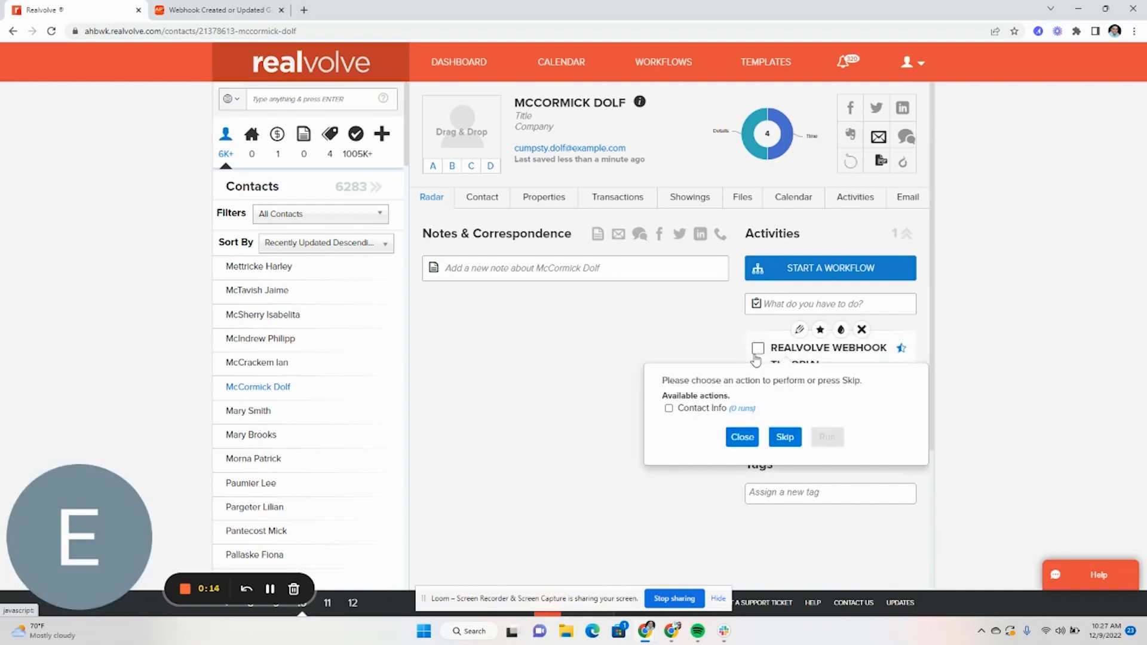
left_click(671, 411)
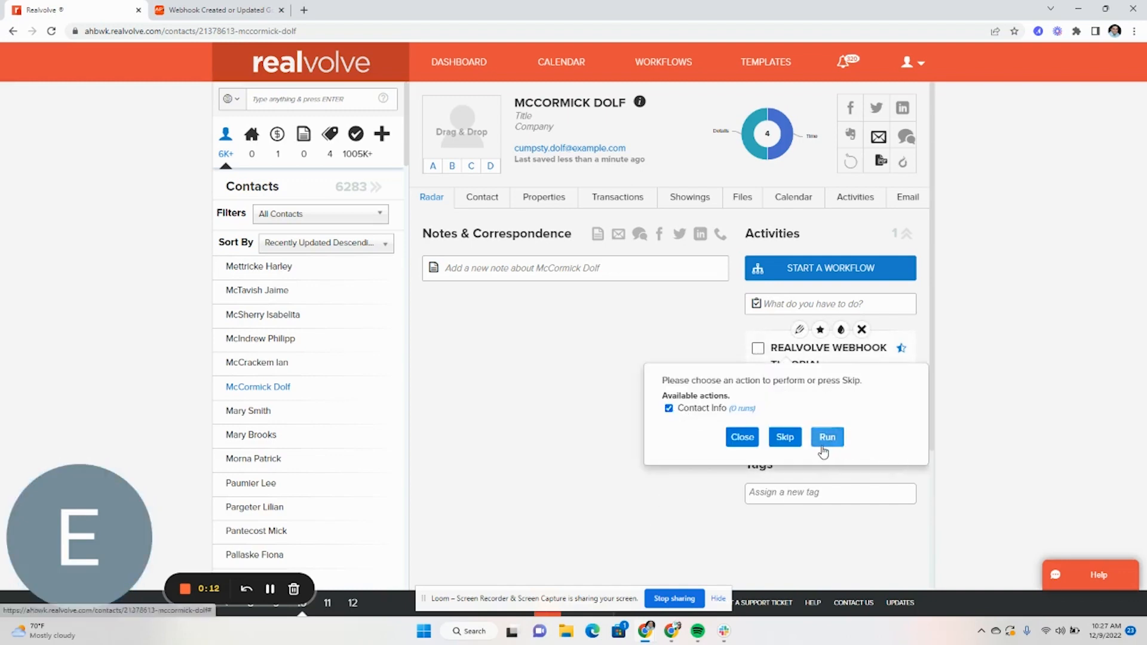
left_click(825, 450)
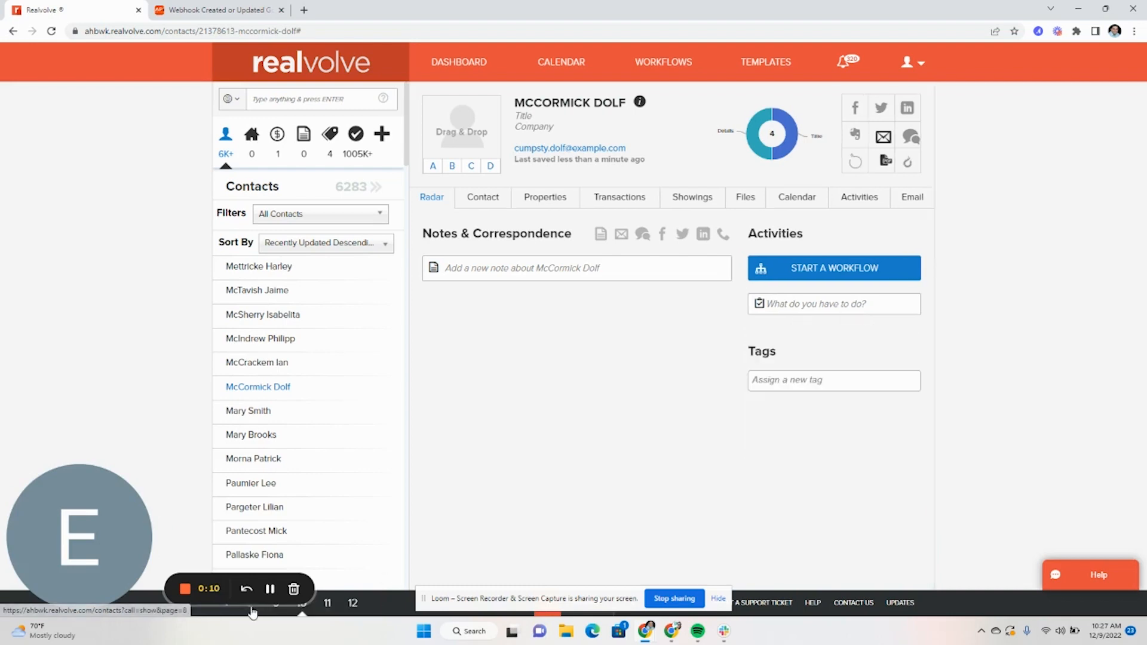
- Switch to API Nation, refresh the sync logs and check the synced contact's details in Google Contacts
key("ctrl+Tab")
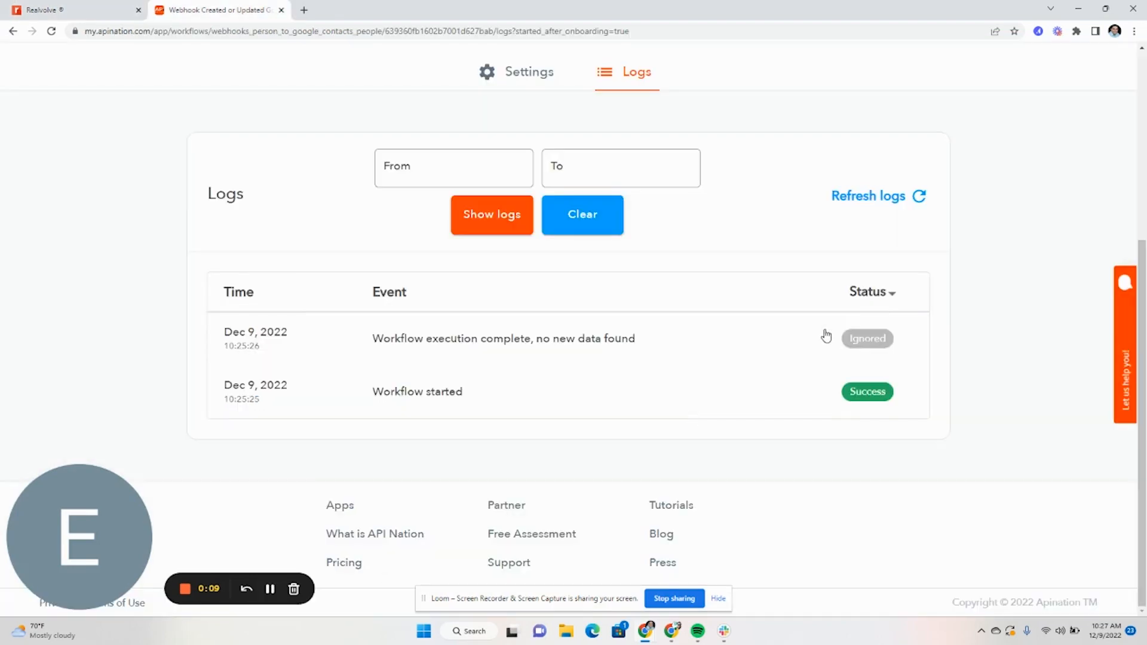
left_click(914, 197)
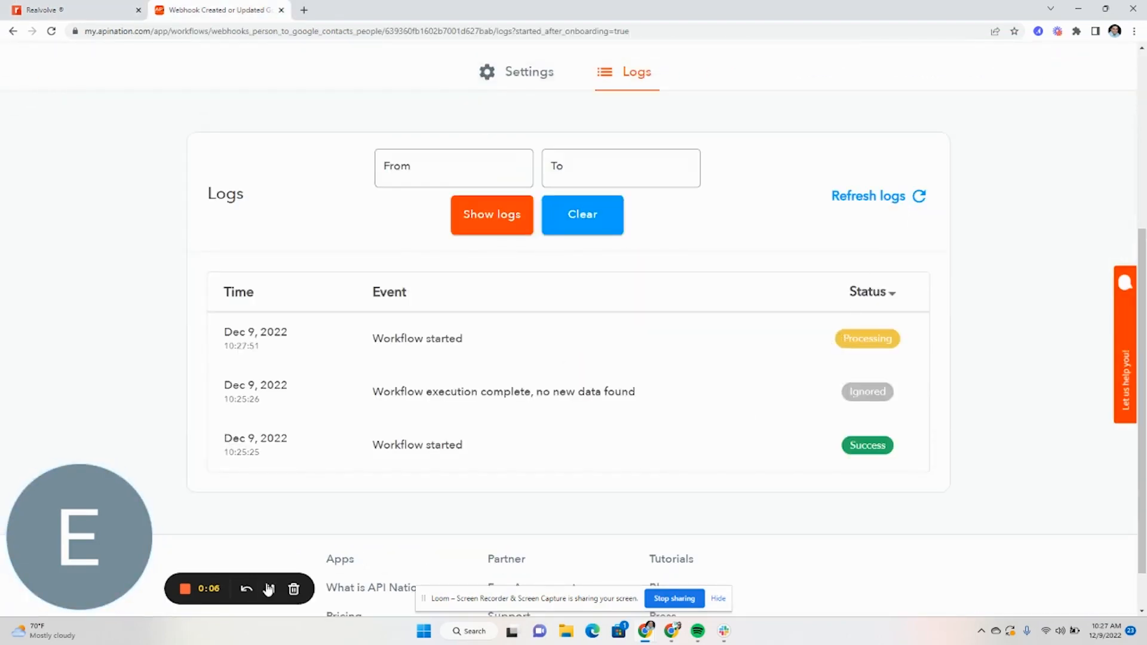
left_click(270, 588)
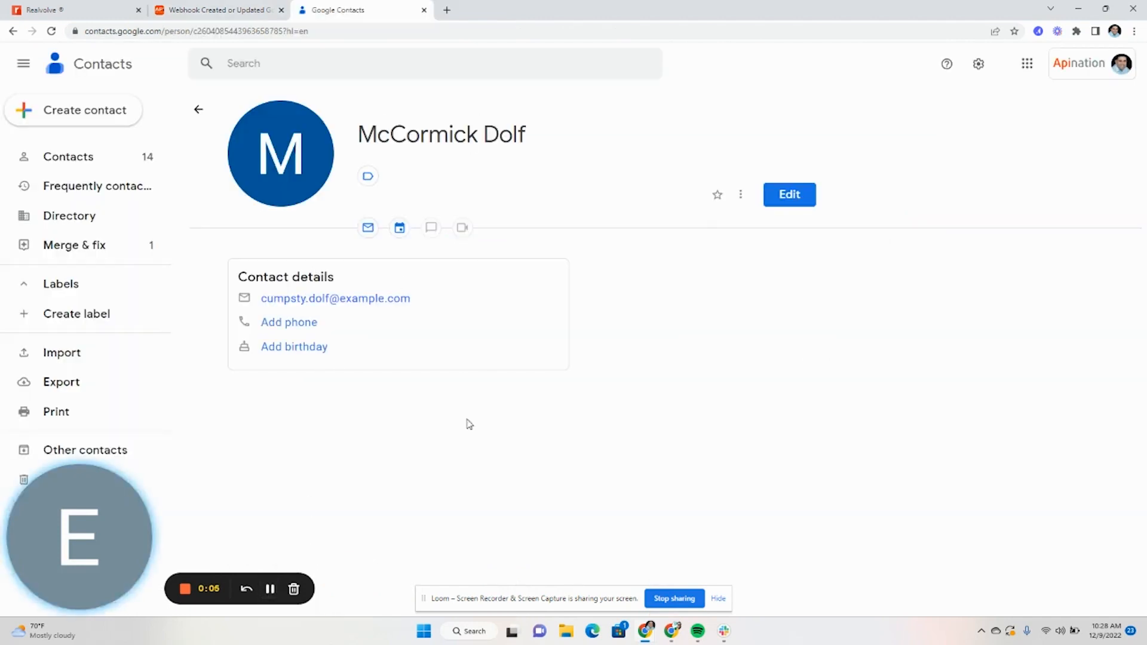
left_click(208, 15)
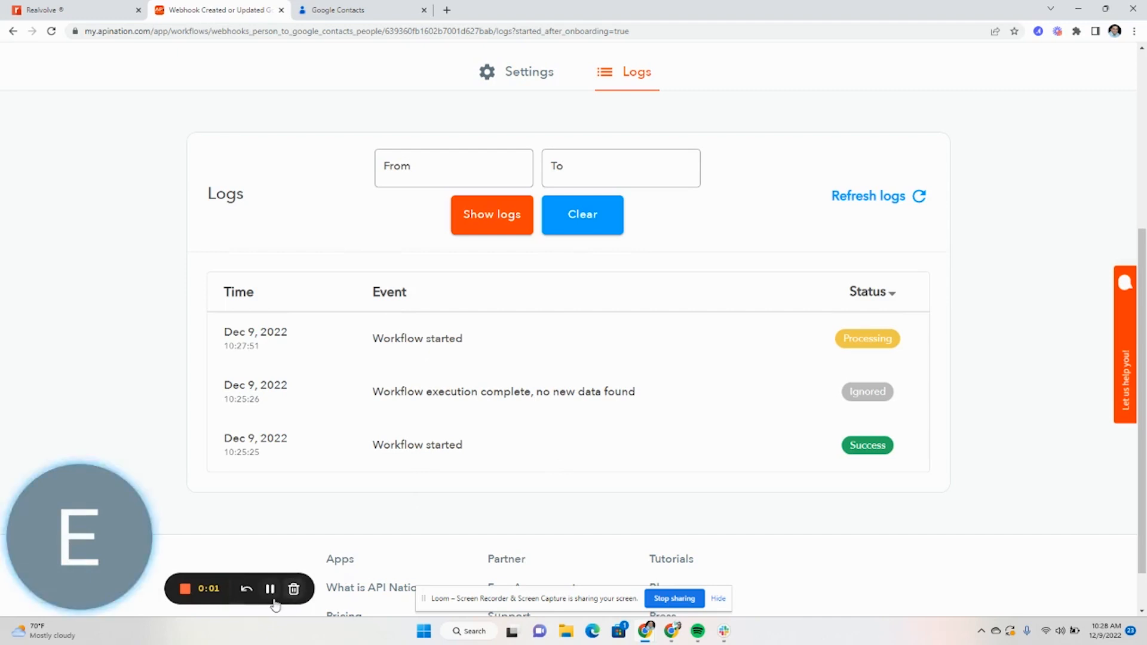